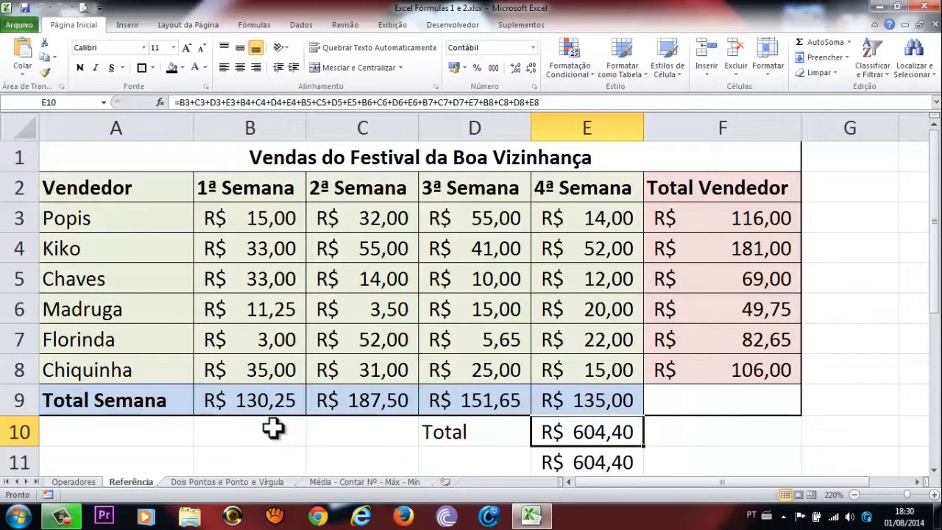
Step: Review the Média, Contar Número, Máximo and Mínimo descriptions on the functions sheet, along with the AutoSoma function list
left_click(263, 397)
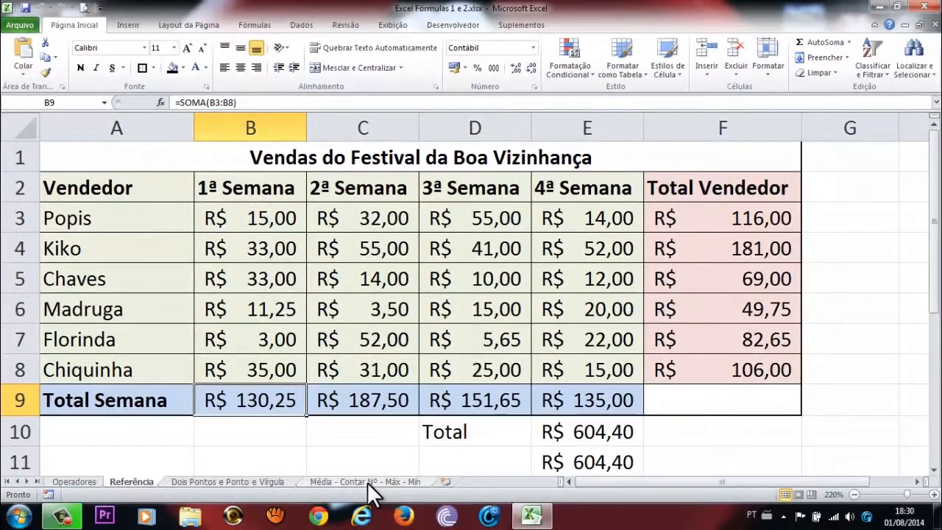
left_click(367, 482)
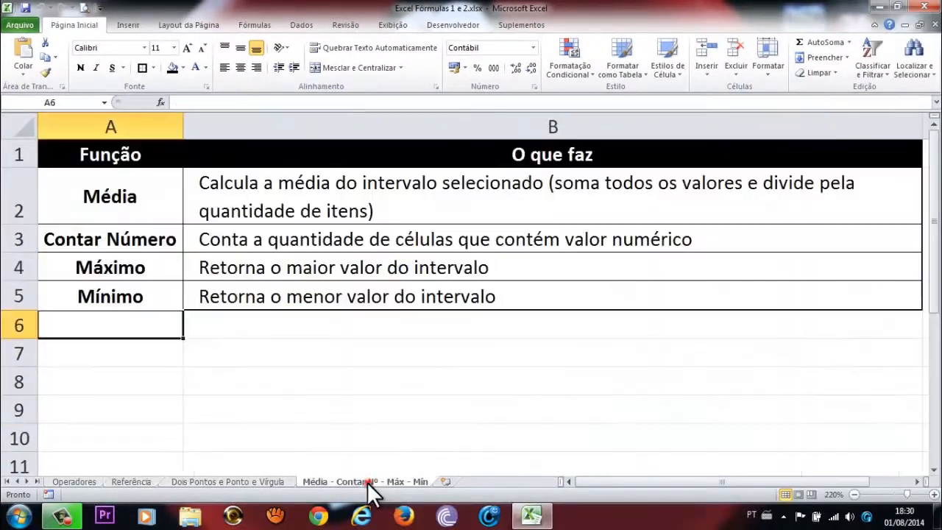
left_click(116, 187)
left_click(111, 239)
left_click(123, 268)
left_click(126, 298)
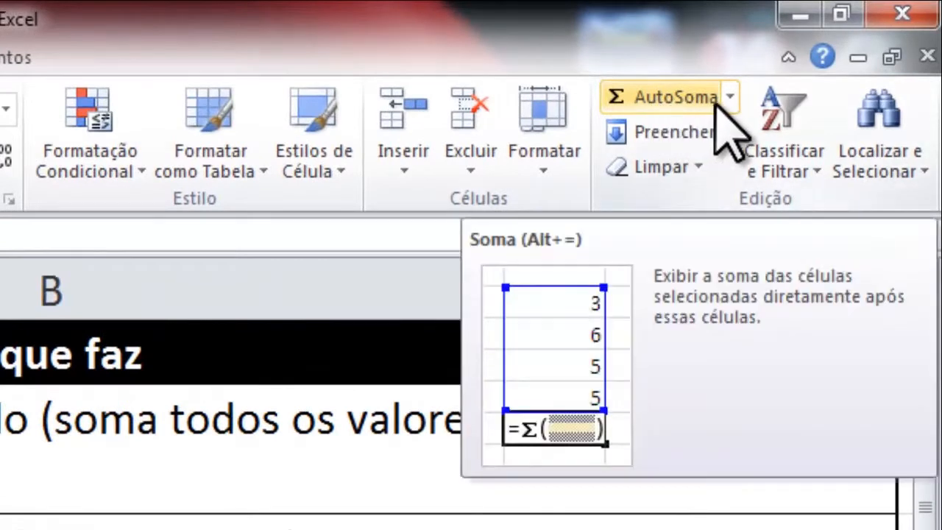
left_click(731, 101)
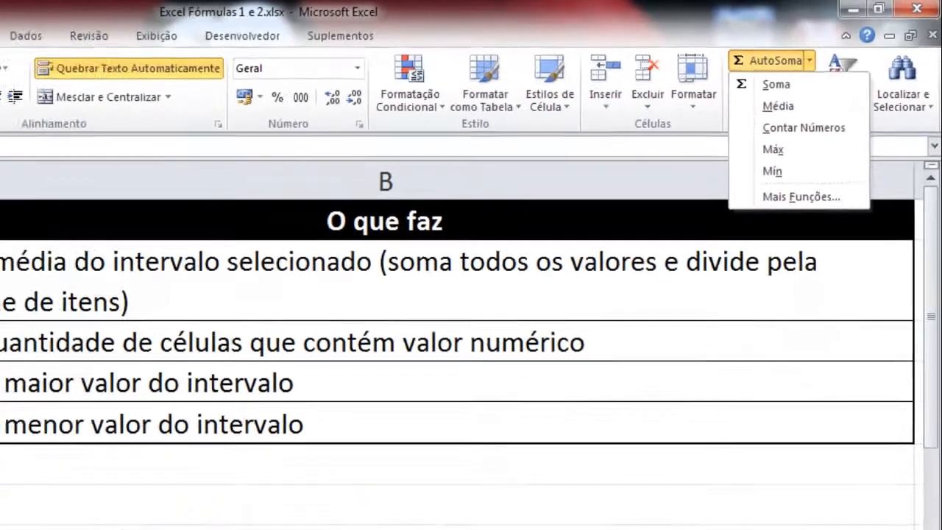
left_click(359, 376)
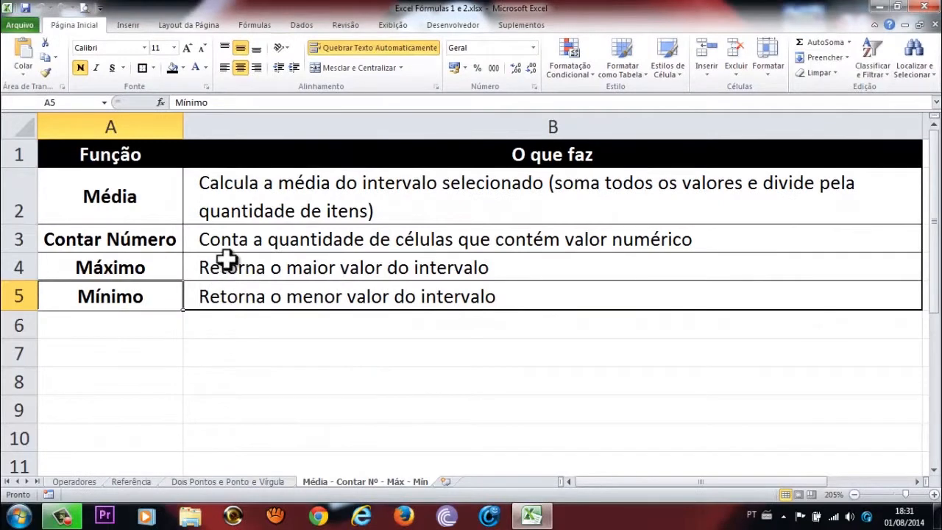
left_click(91, 195)
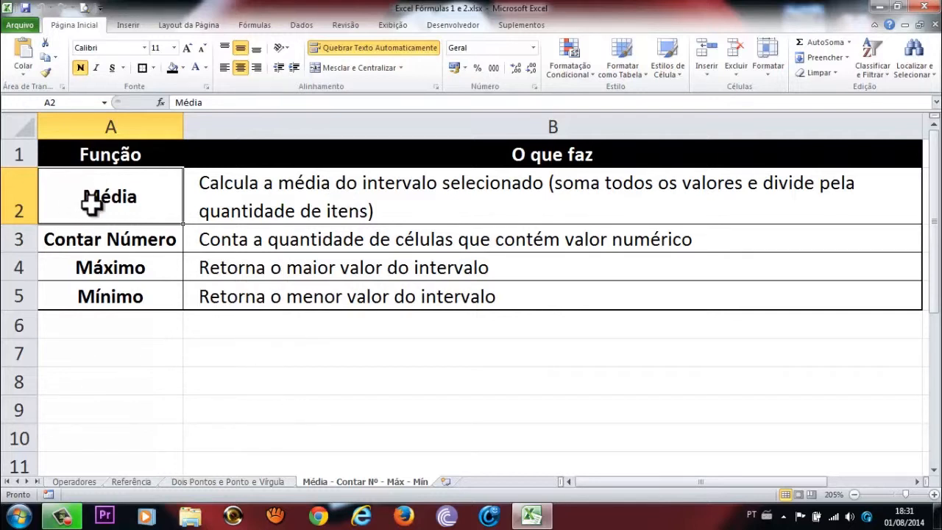
Step: Return to the Referência sheet and inspect the seller total formula in cell F3
left_click(224, 481)
left_click(131, 482)
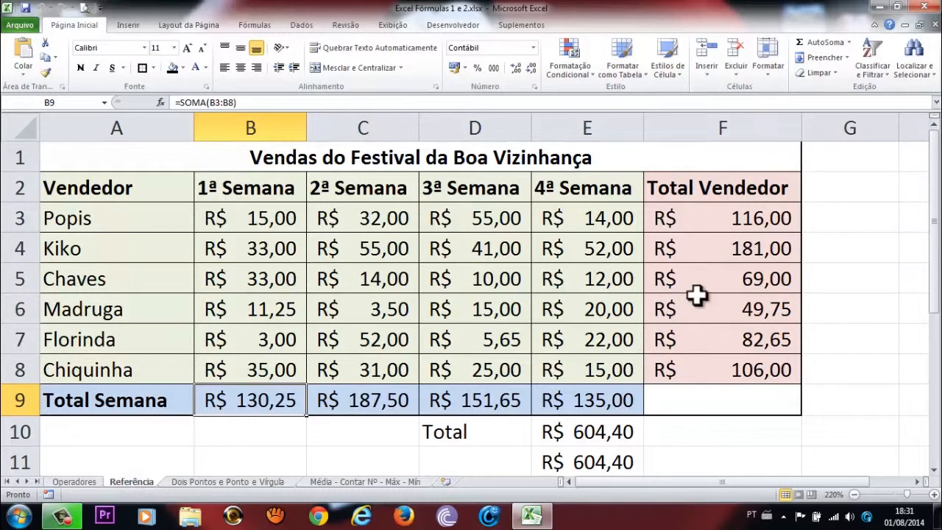
left_click(726, 215)
double_click(726, 215)
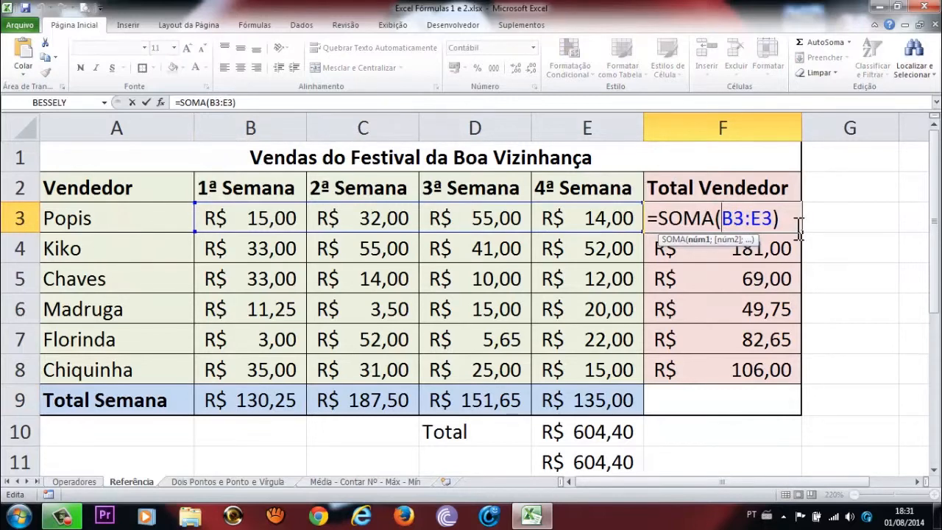
key("Return")
Step: Enter the column header "Média" in cell G2, beside Total Vendedor
key("Right")
key("Up")
key("Up")
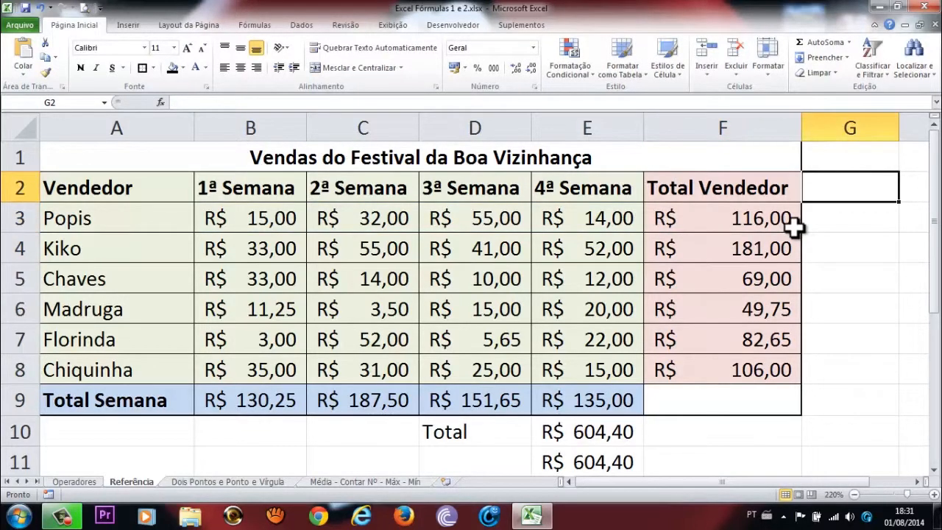
type("M[é")
key("BackSpace")
key("BackSpace")
key("BackSpace")
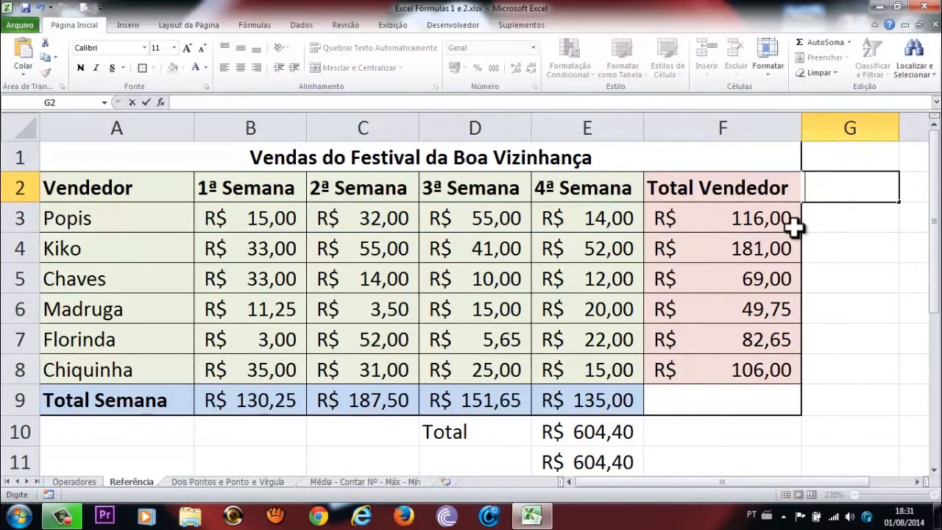
type("Méia")
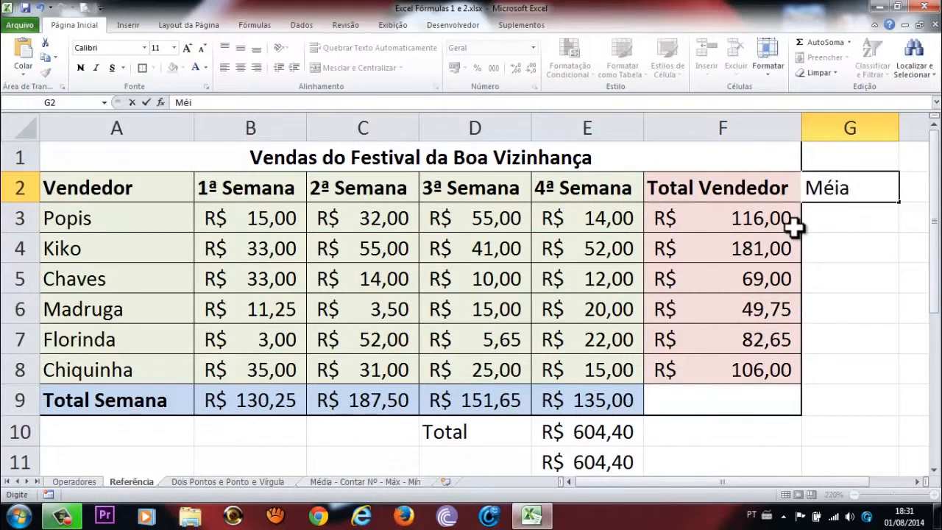
key("BackSpace")
key("BackSpace")
type("dia")
key("Return")
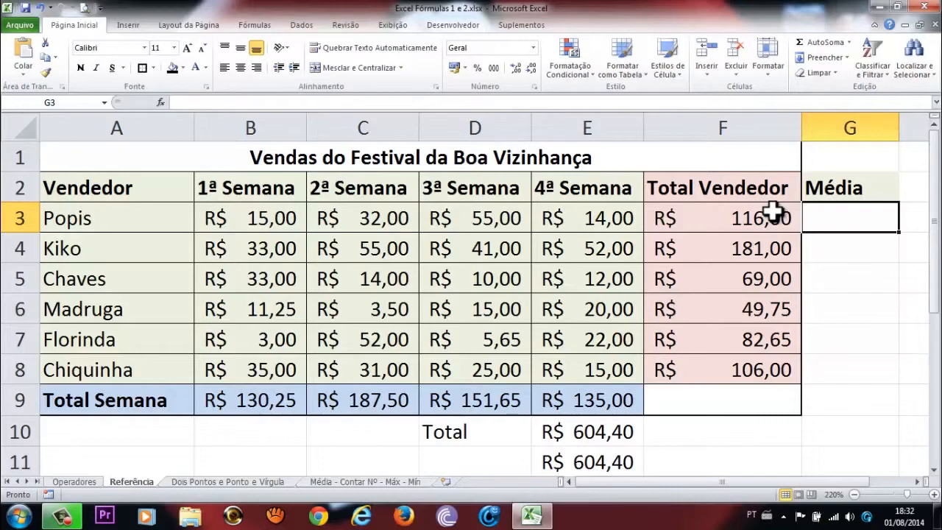
Step: Enter the formula =média(B3:E3) in cell G3 to average the first seller's four weeks of sales
type("=")
type("mé")
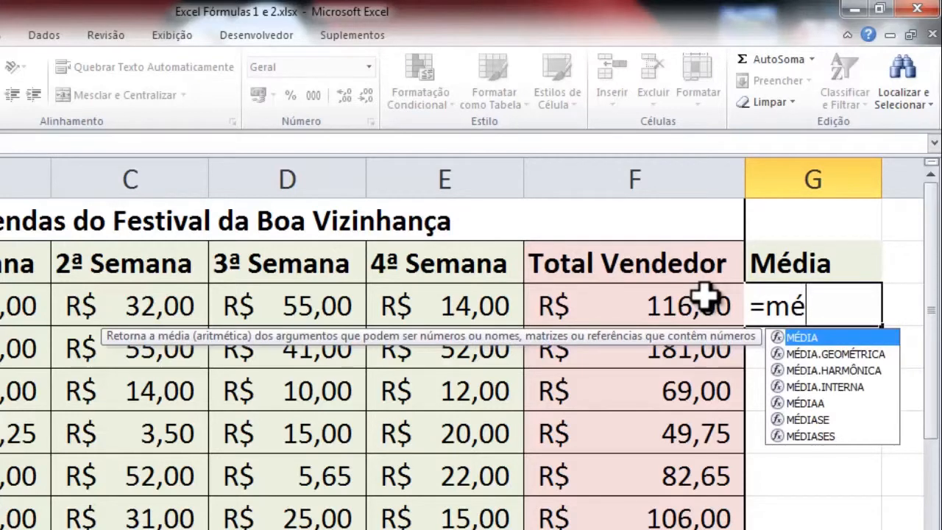
key("BackSpace")
type("edi")
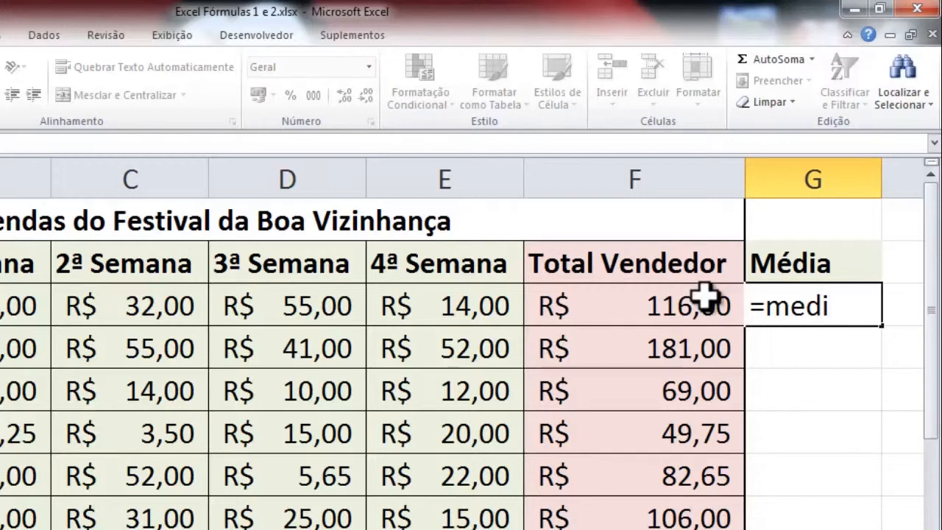
key("BackSpace")
key("BackSpace")
key("BackSpace")
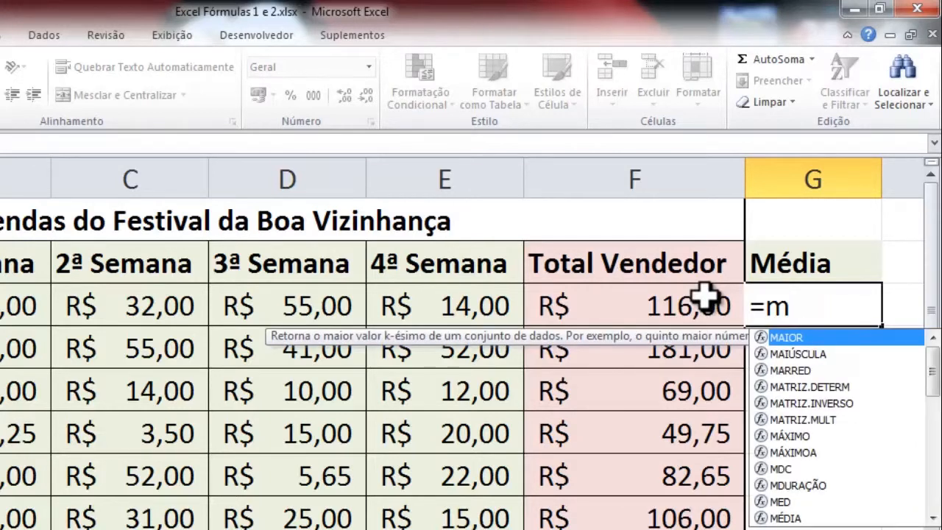
type("édia")
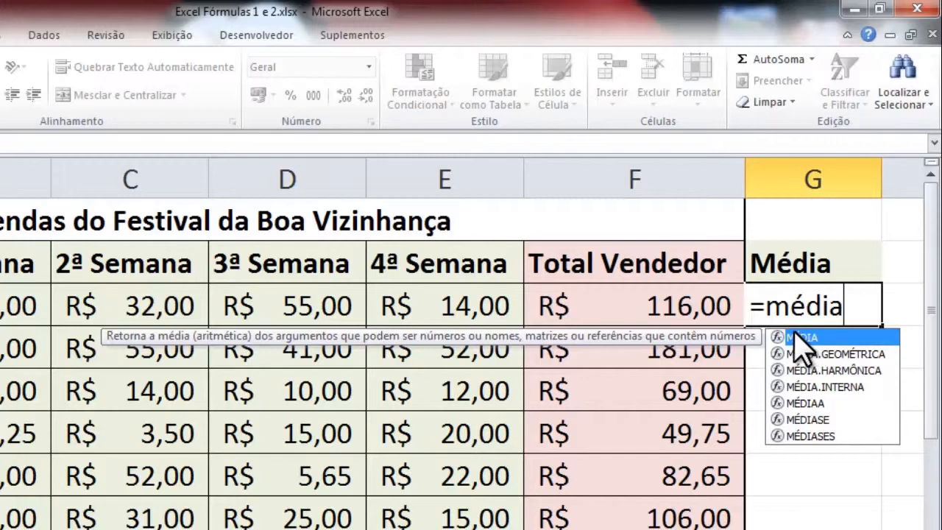
type("(")
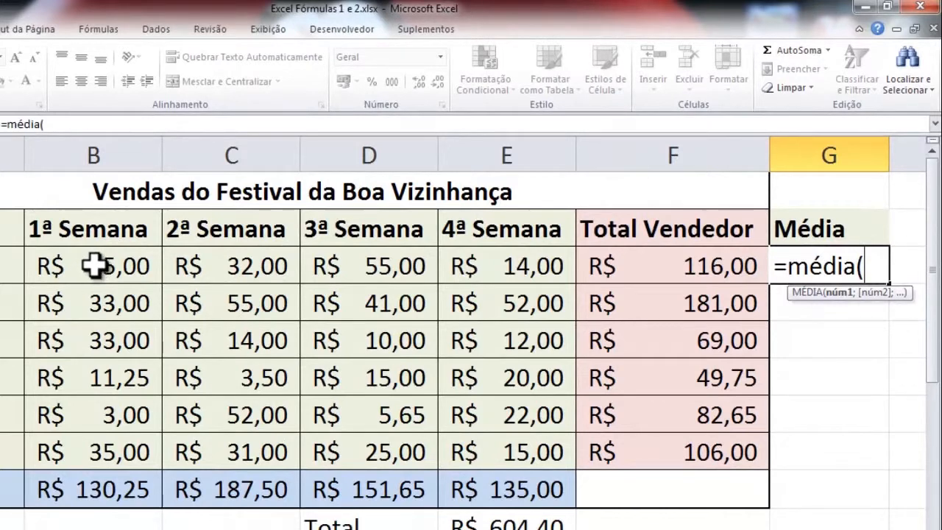
left_click_drag(94, 266, 496, 269)
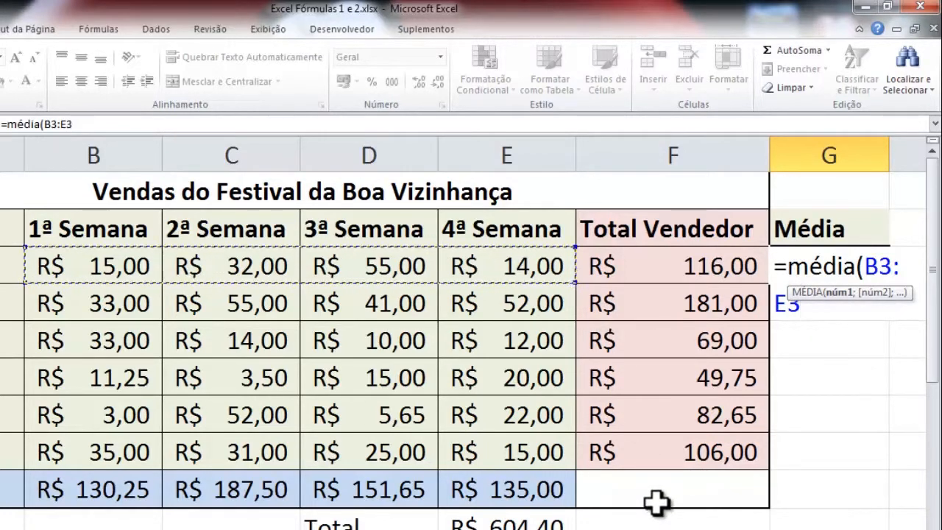
scroll(471, 333, "right", 1)
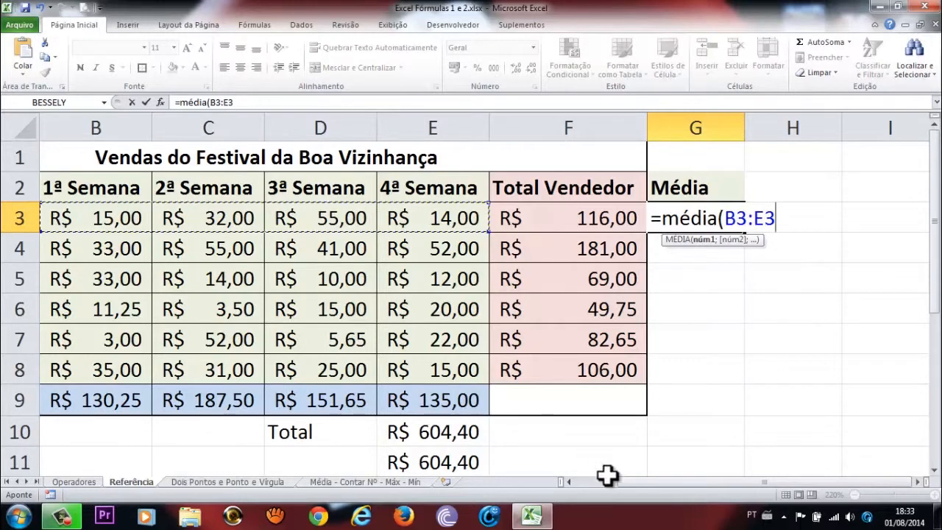
left_click_drag(620, 479, 555, 483)
type(")")
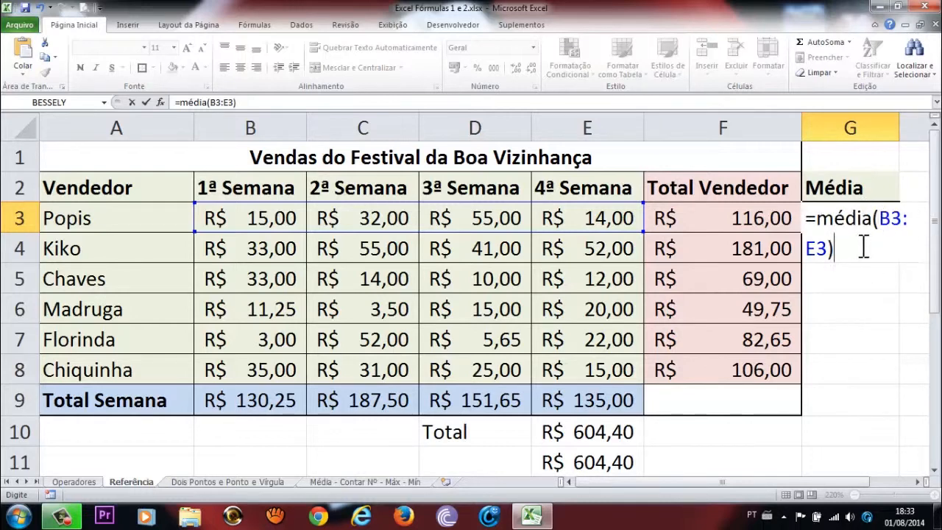
key("Return")
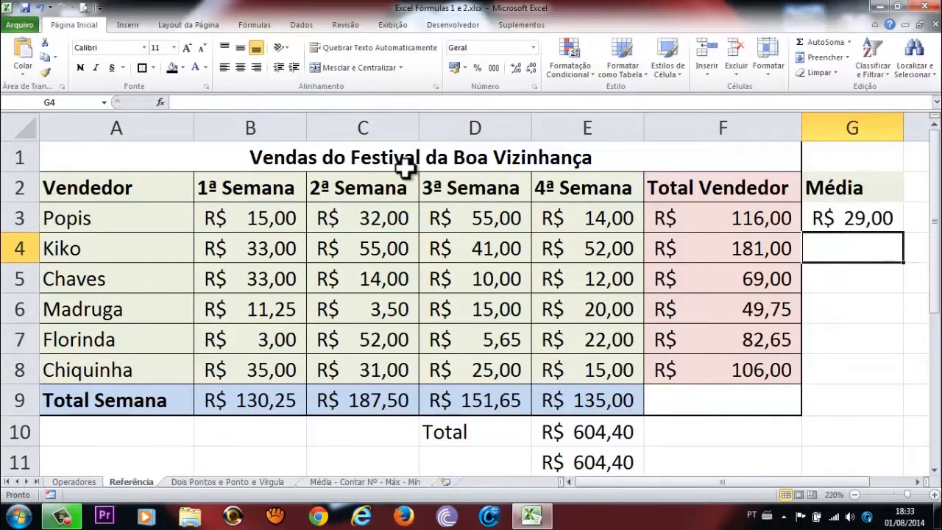
Step: Enter the formula =média(b4:e4) in cell G4 for the second seller's average
left_click(853, 216)
left_click(854, 243)
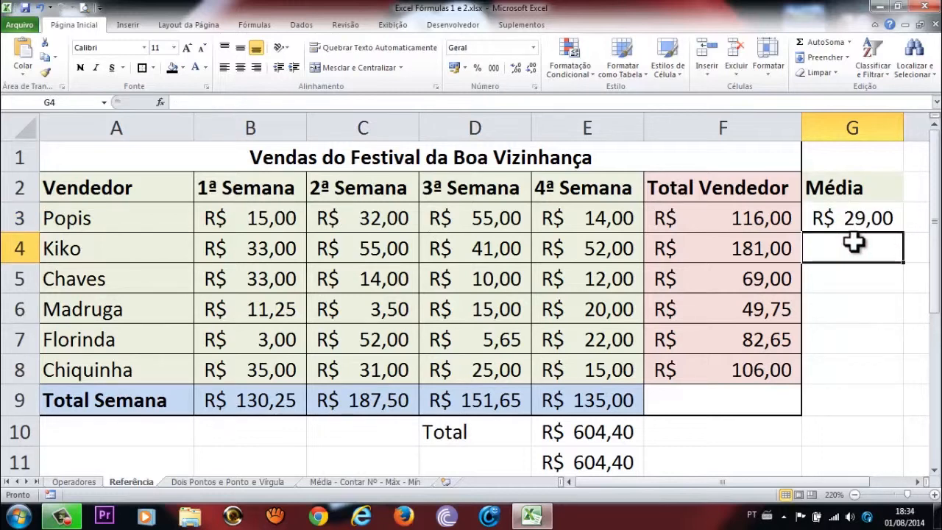
type("=média(")
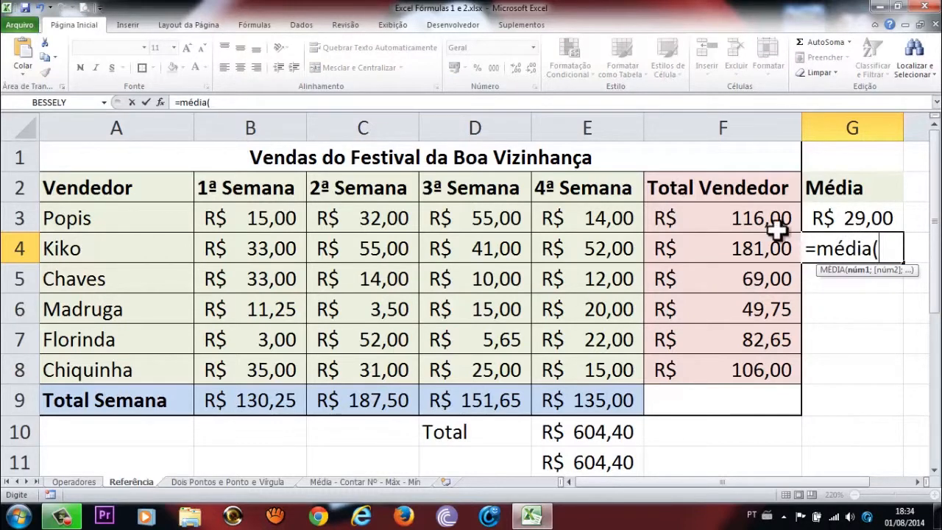
left_click(218, 248)
type(":")
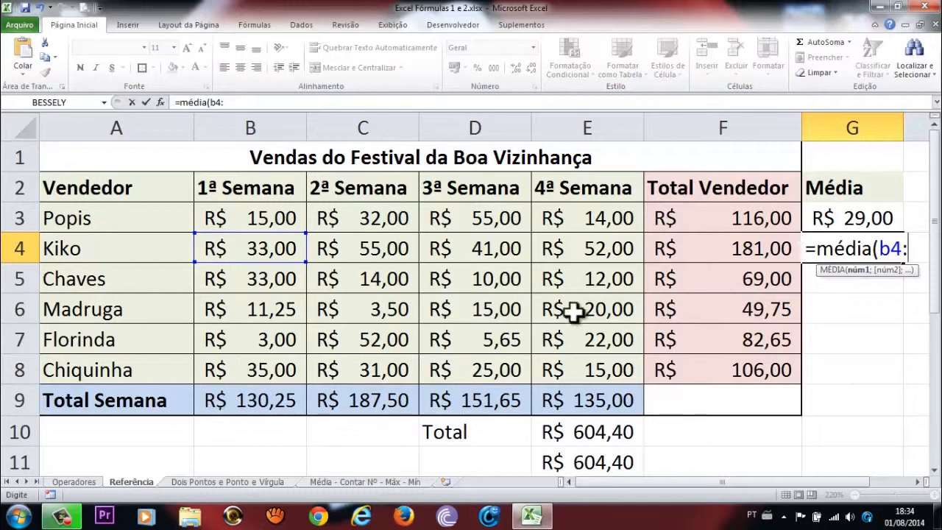
type("e4")
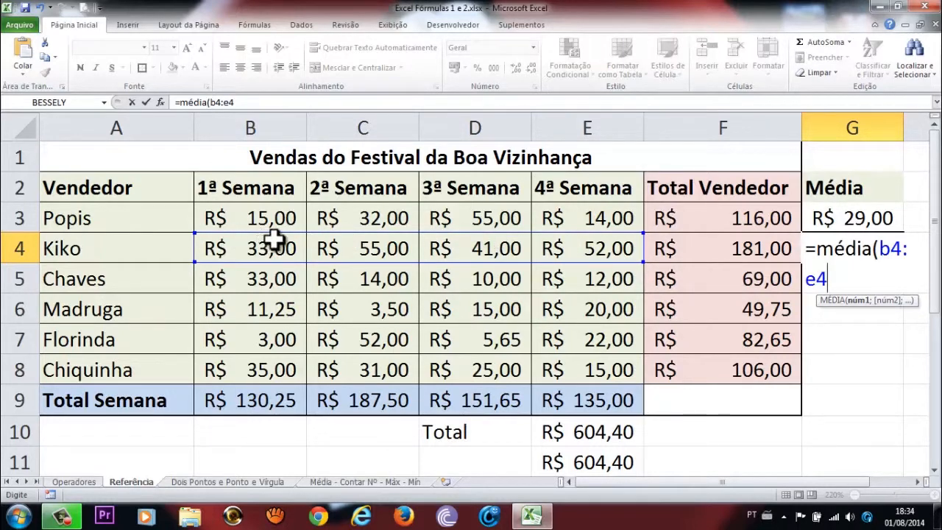
type(")")
key("Return")
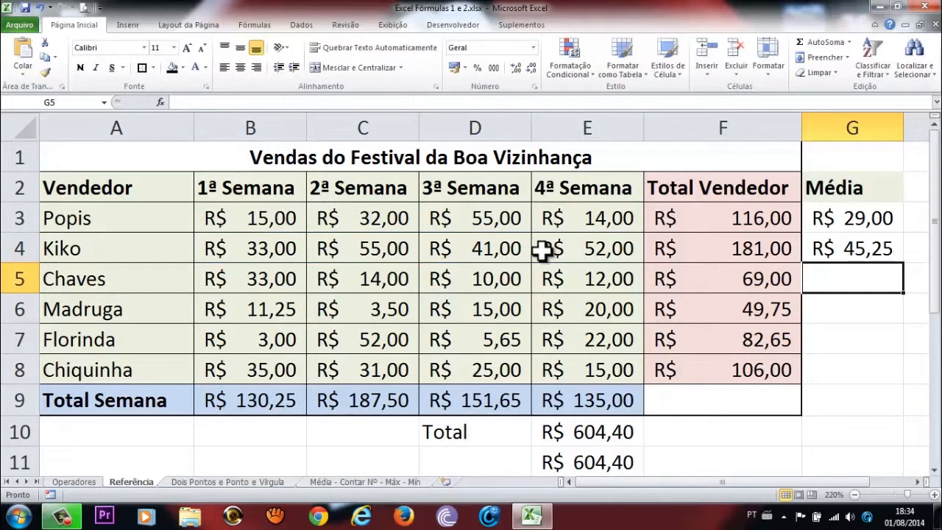
Step: Check the average formula in G4 and fill it down through cell G8 for the remaining sellers
left_click(877, 252)
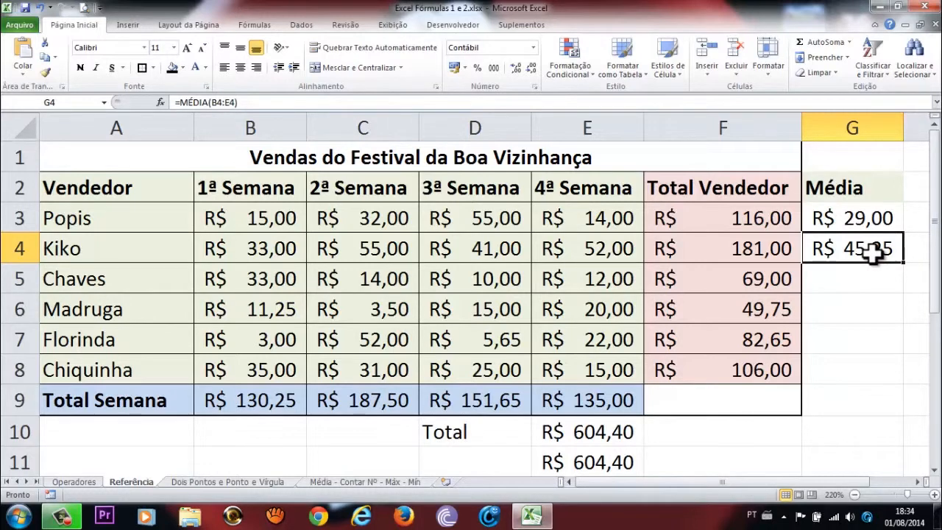
left_click(875, 217)
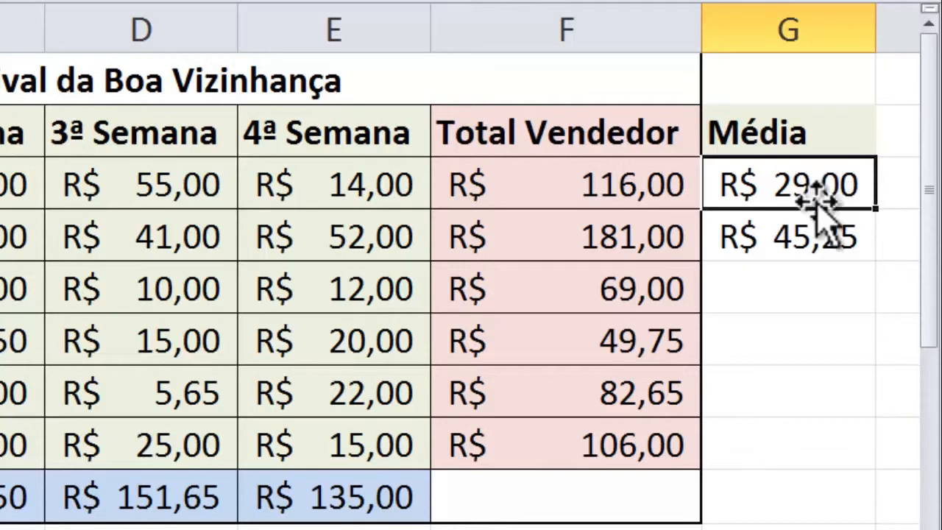
left_click(828, 237)
double_click(828, 247)
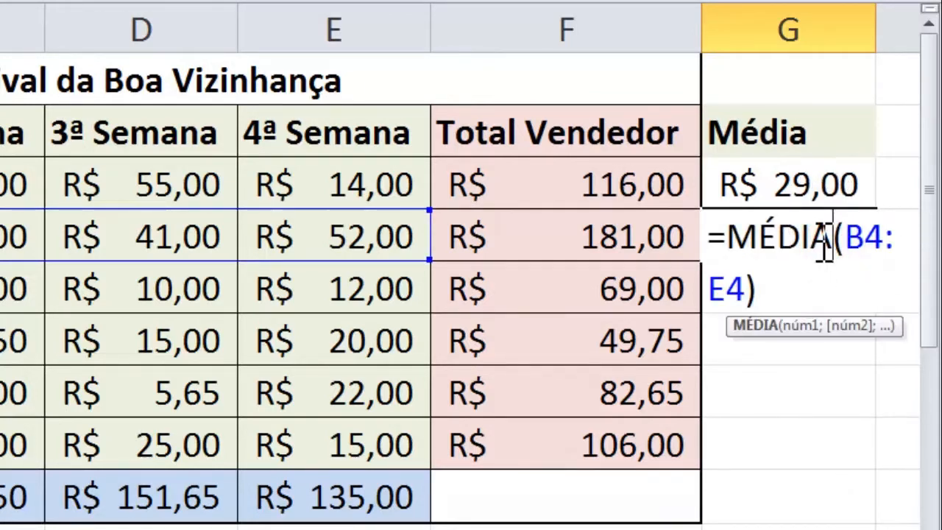
key("Return")
left_click(819, 239)
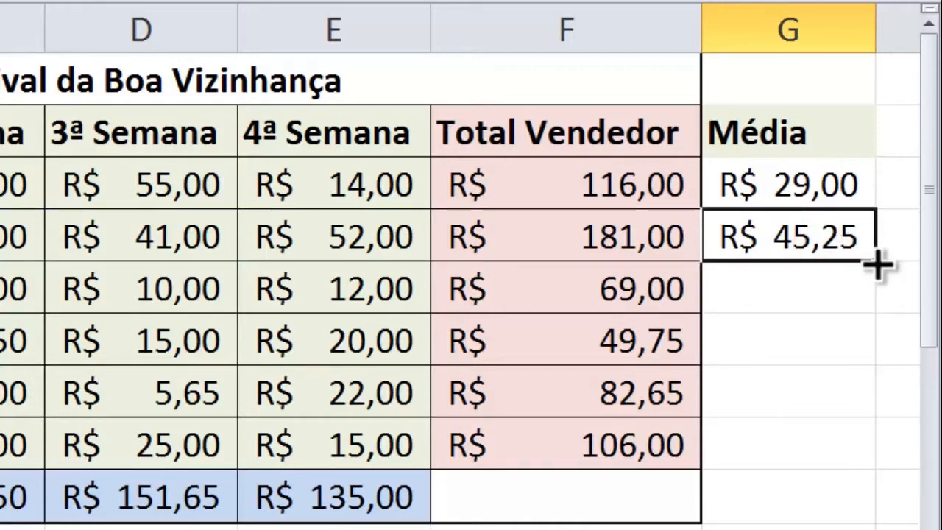
left_click_drag(879, 267, 880, 453)
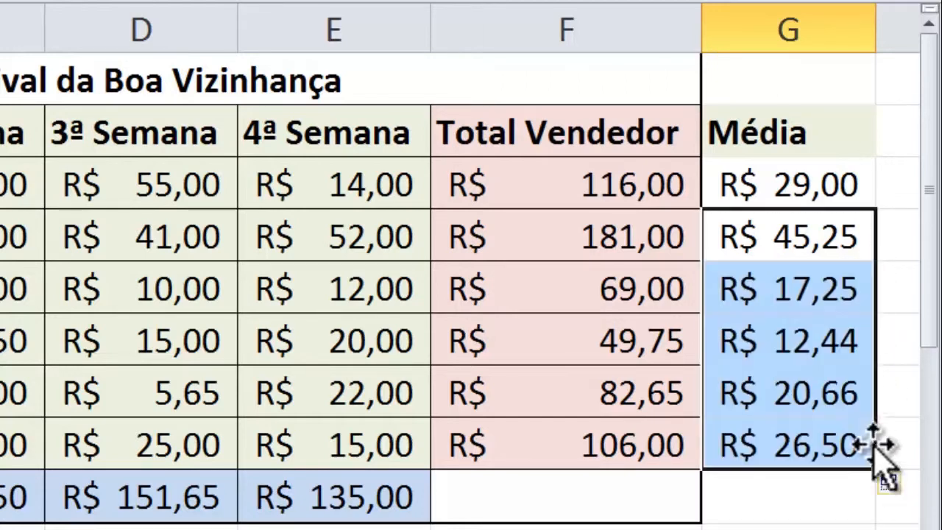
Step: Check the average formulas filled into cells G5 through G8, one at a time
left_click(787, 289)
double_click(788, 290)
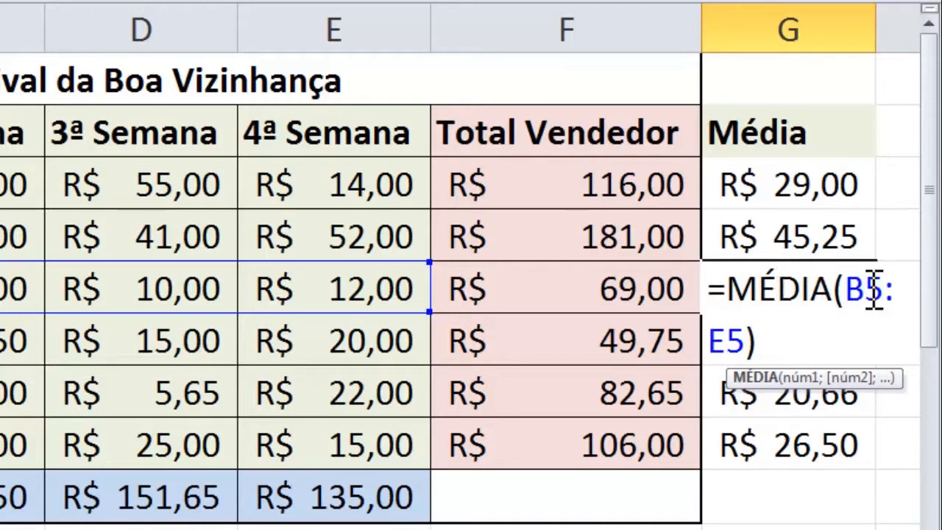
key("Return")
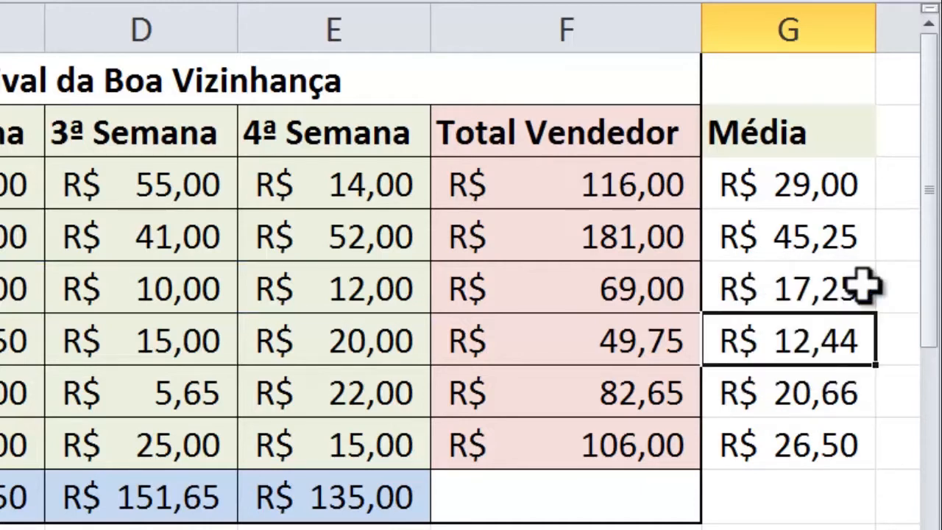
double_click(839, 338)
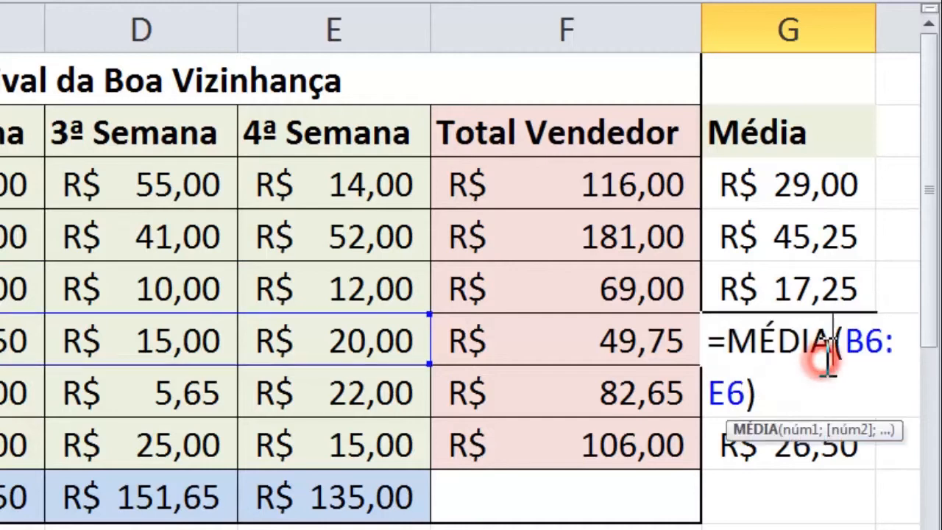
key("Return")
double_click(815, 389)
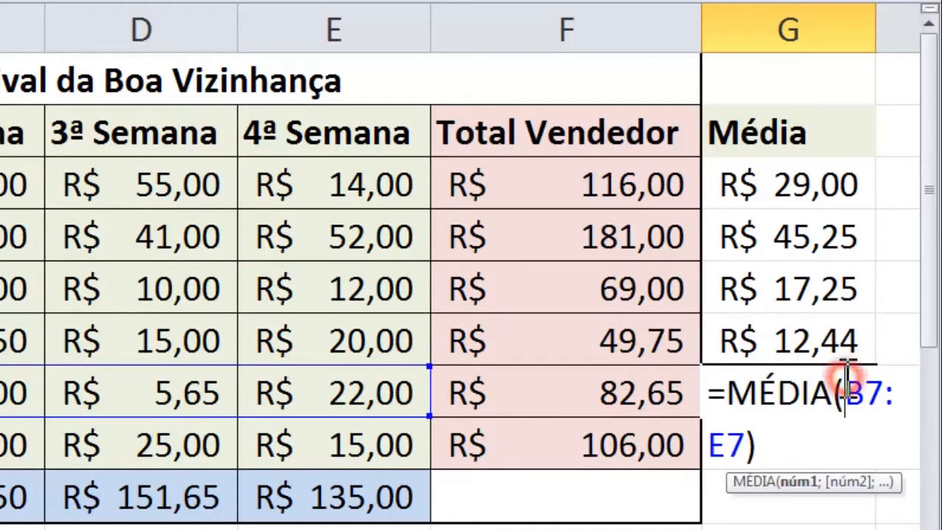
key("Return")
double_click(809, 442)
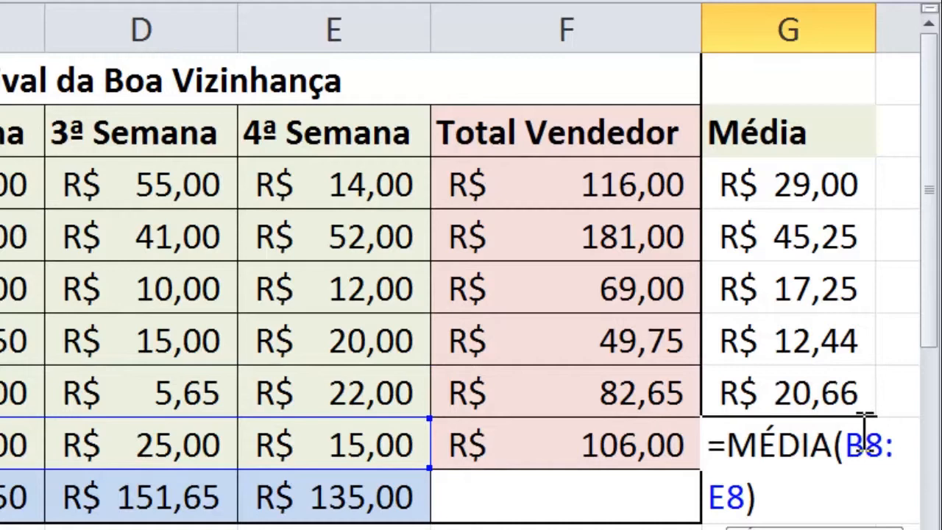
key("Return")
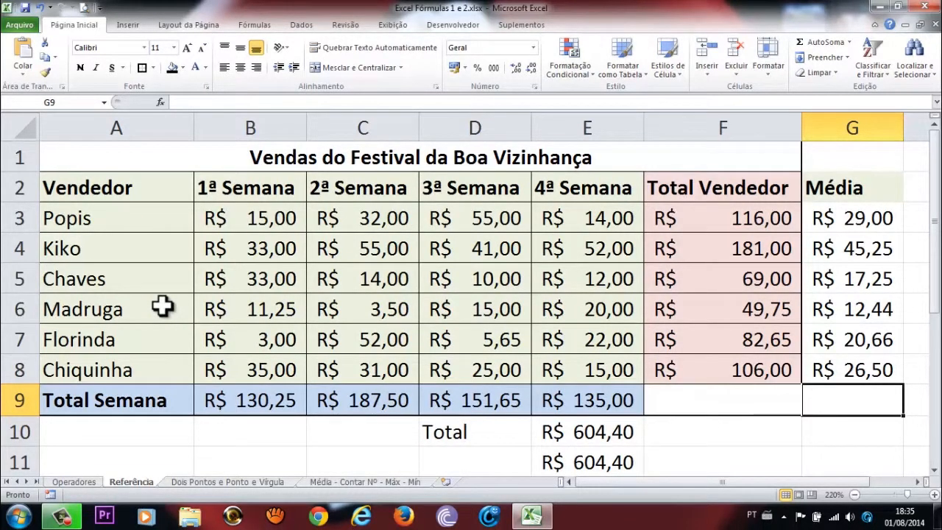
Step: Compare the sum formula in cell F3 with the average formula in cell G3
double_click(665, 216)
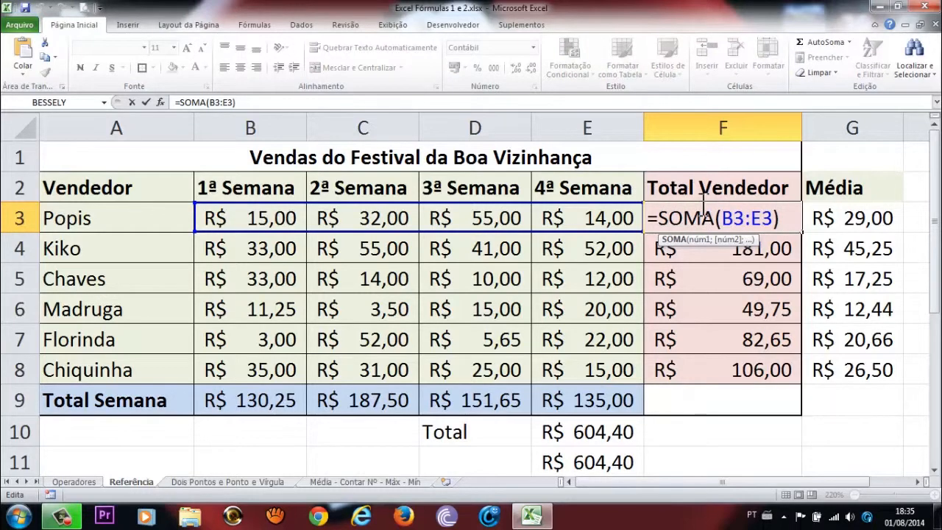
key("Return")
key("Right")
key("Up")
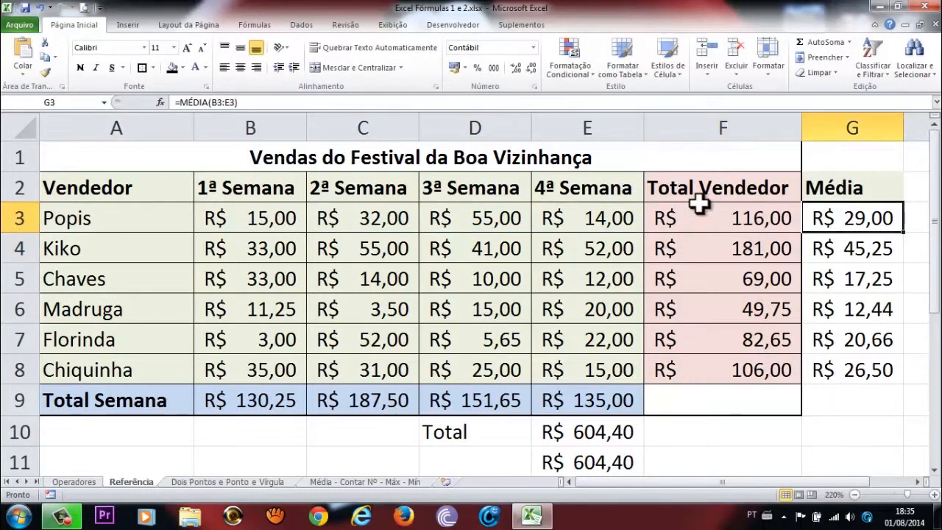
key("F2")
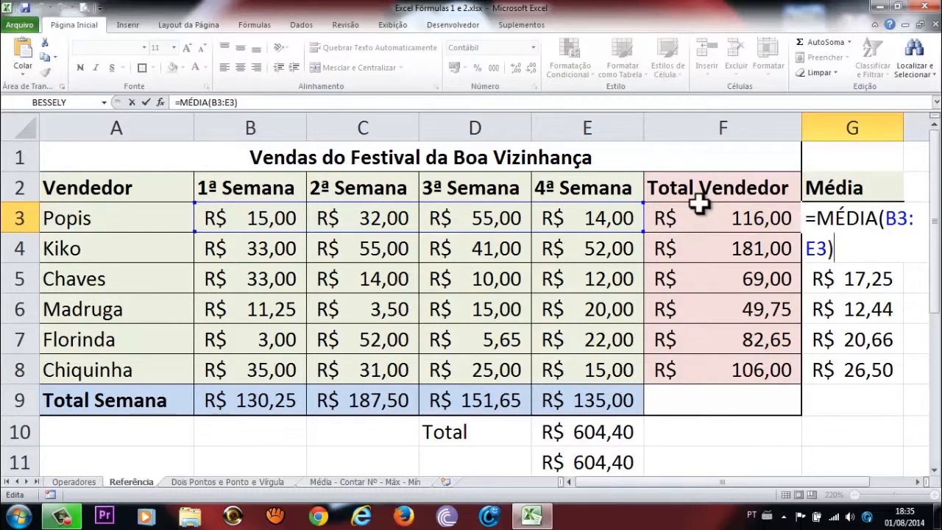
key("Return")
key("Down")
key("Down")
key("Down")
key("Down")
key("Down")
key("Down")
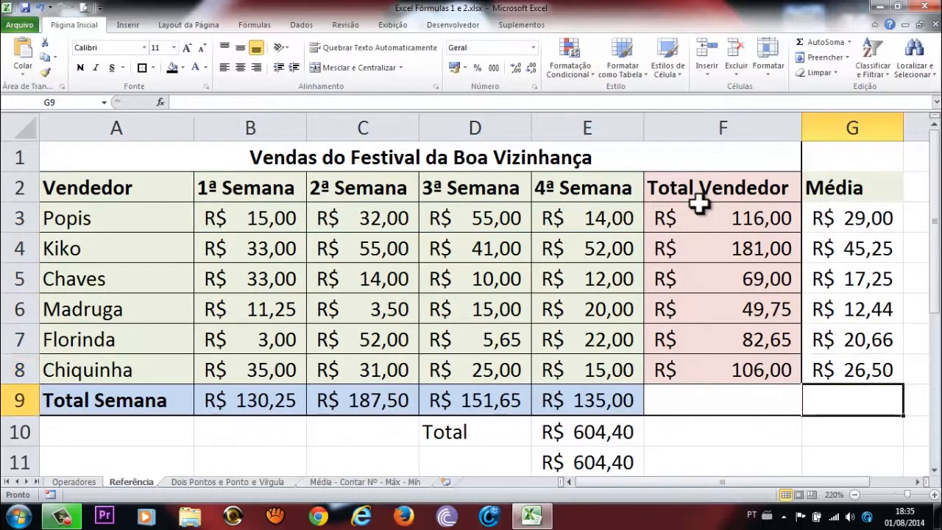
key("Up")
key("Up")
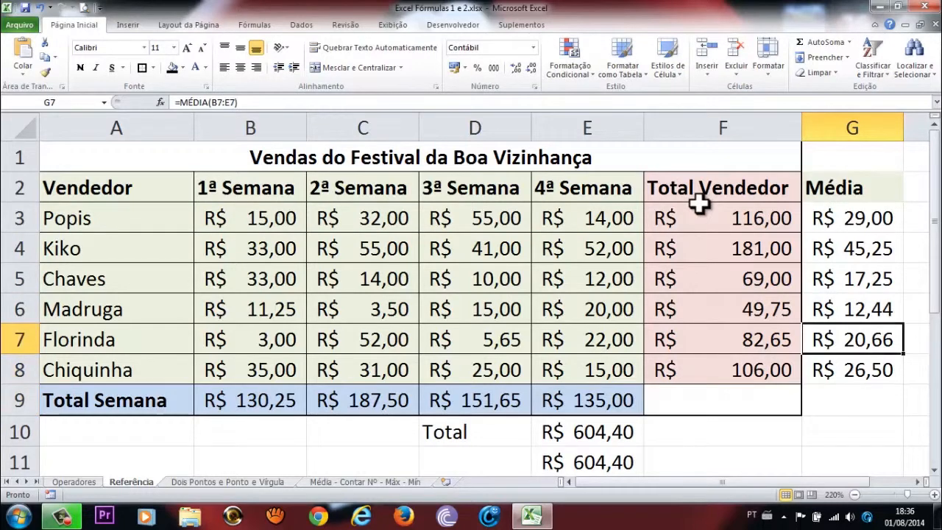
key("Down")
key("Down")
key("Down")
key("Up")
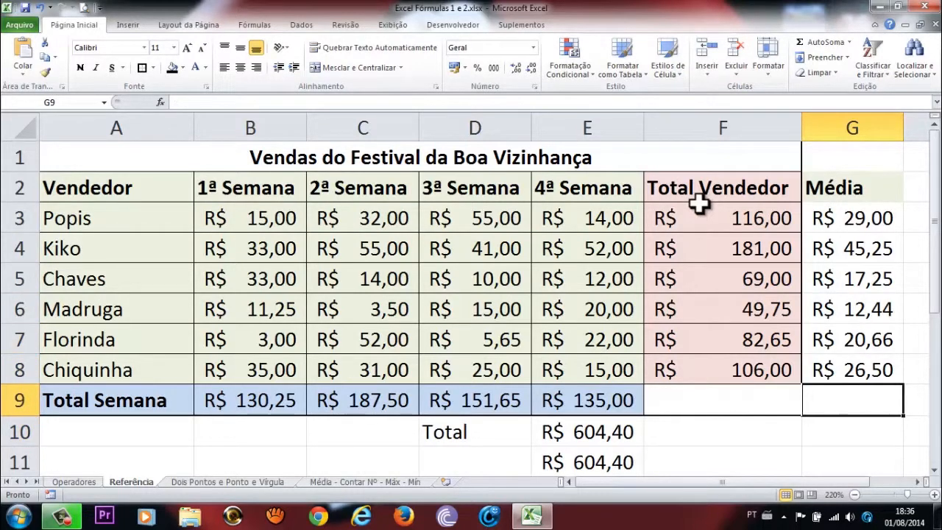
key("Down")
key("Up")
Step: Try averaging separate cells in G10 with the formula =média(B3;B5;D6), and clear the cell
key("Down")
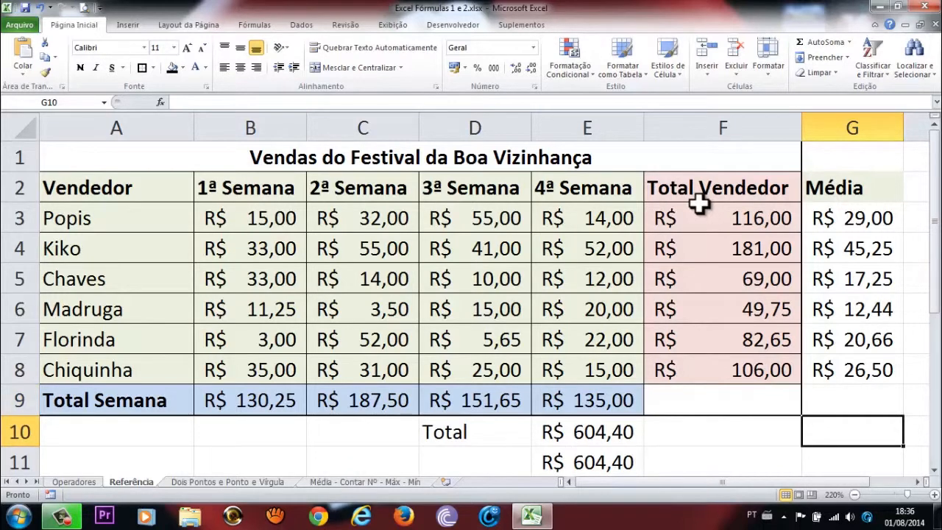
type("=médiaz")
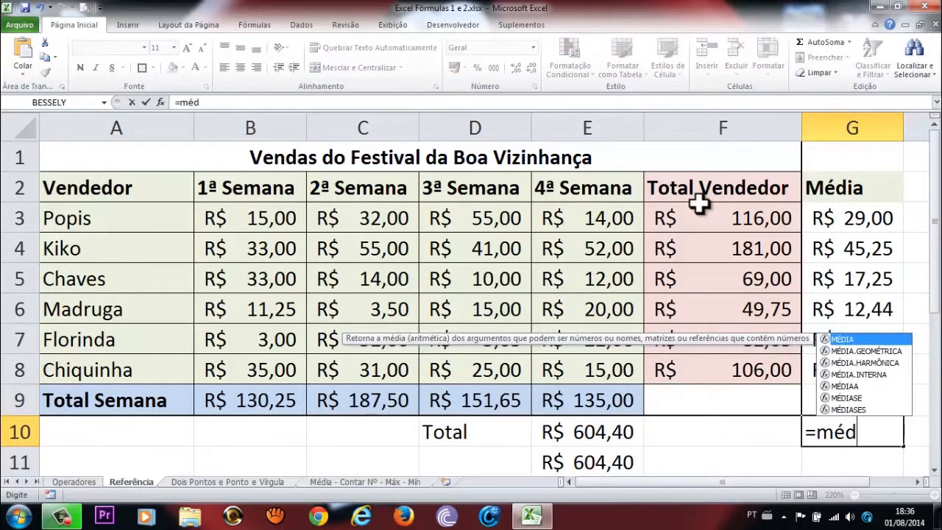
key("BackSpace")
type("(")
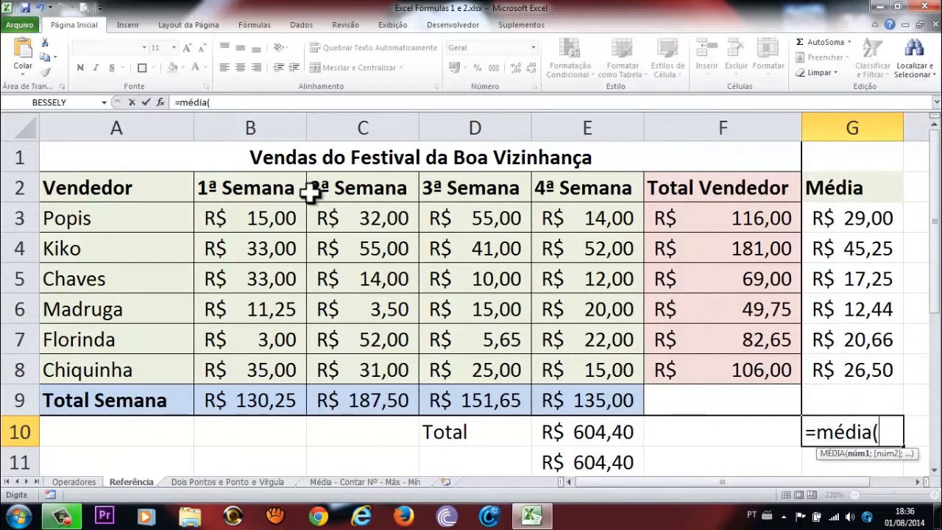
left_click(256, 220)
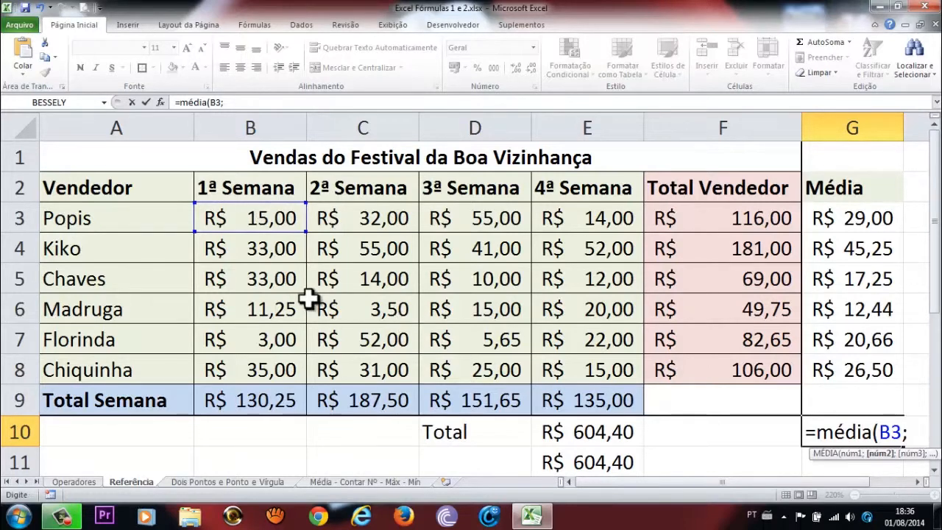
left_click(254, 284)
type(";")
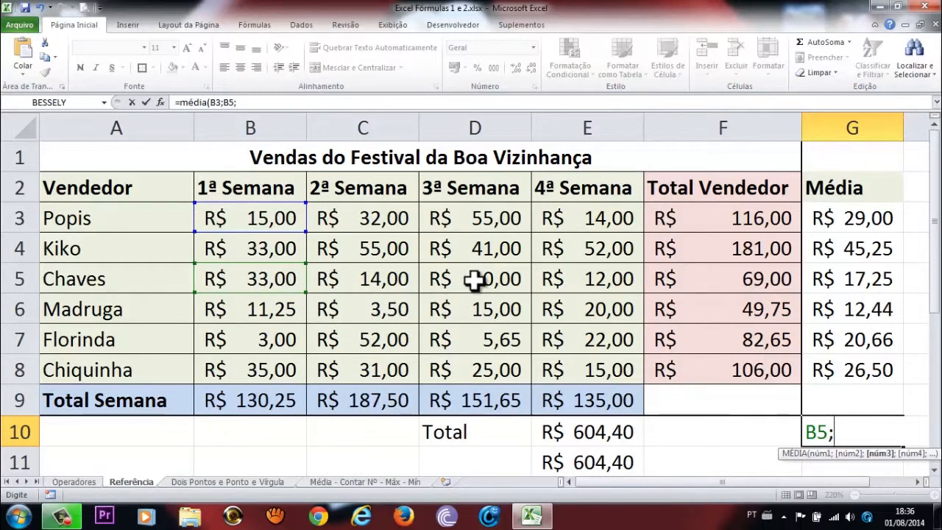
left_click(491, 309)
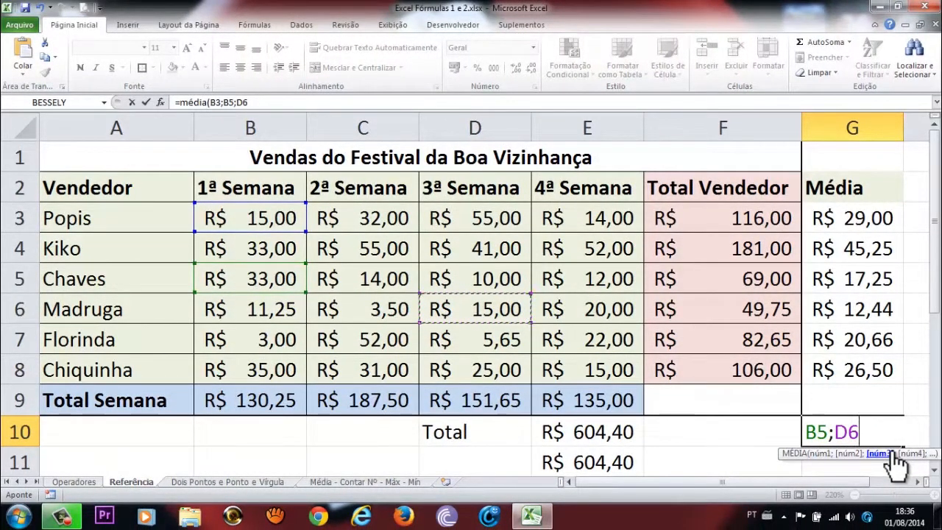
type(")")
key("Return")
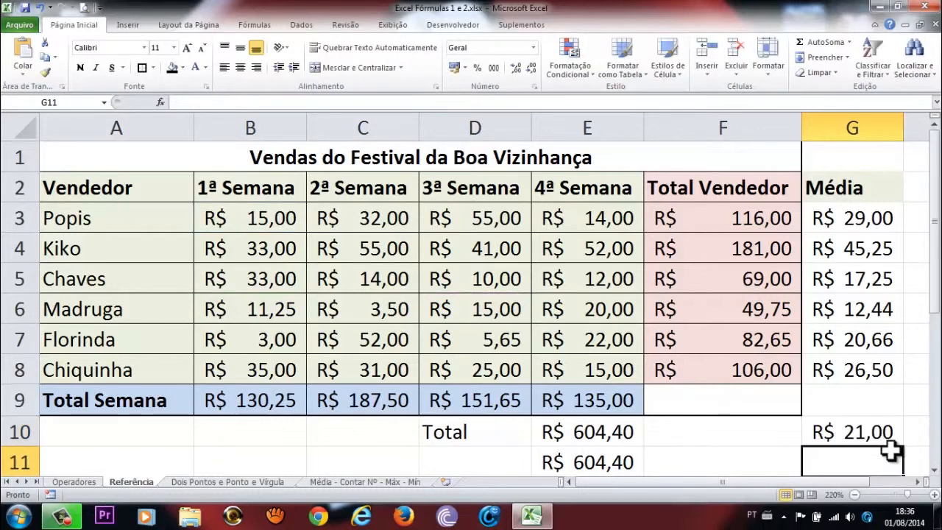
left_click(868, 433)
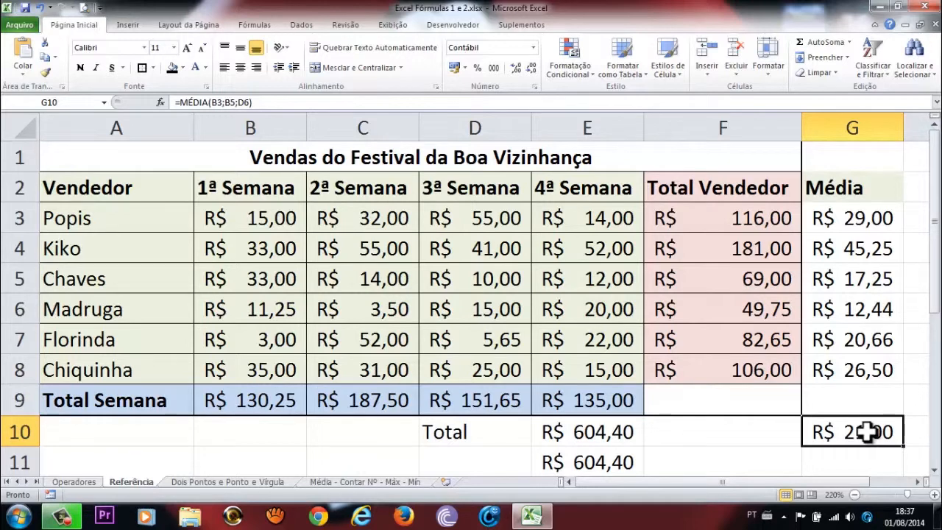
key("Delete")
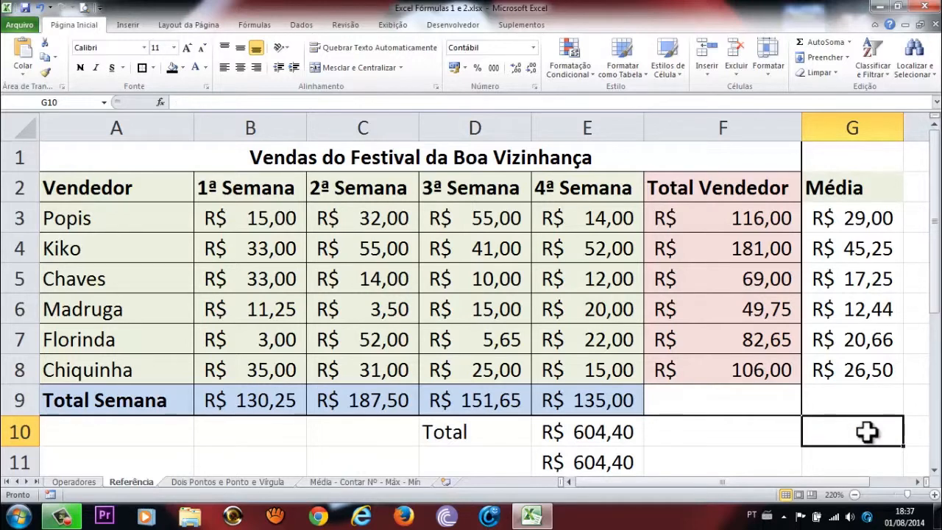
Step: Try averaging a range plus a single cell in G10 with =média(B3:B8;D3), and clear the cell
type("=média")
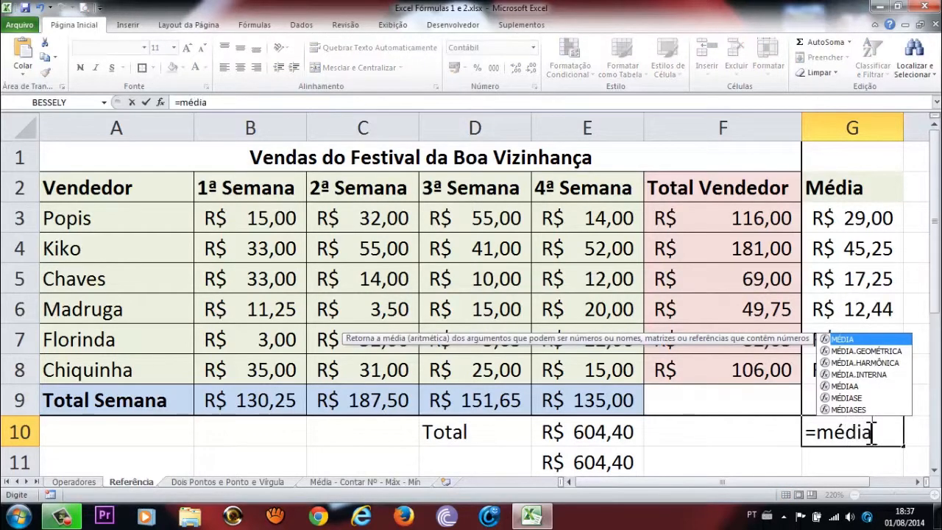
type("(")
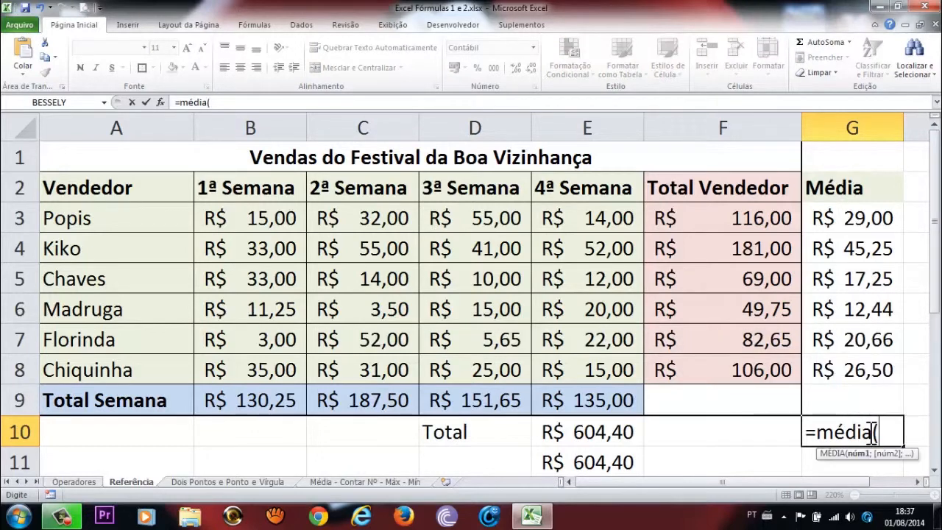
left_click_drag(278, 221, 269, 361)
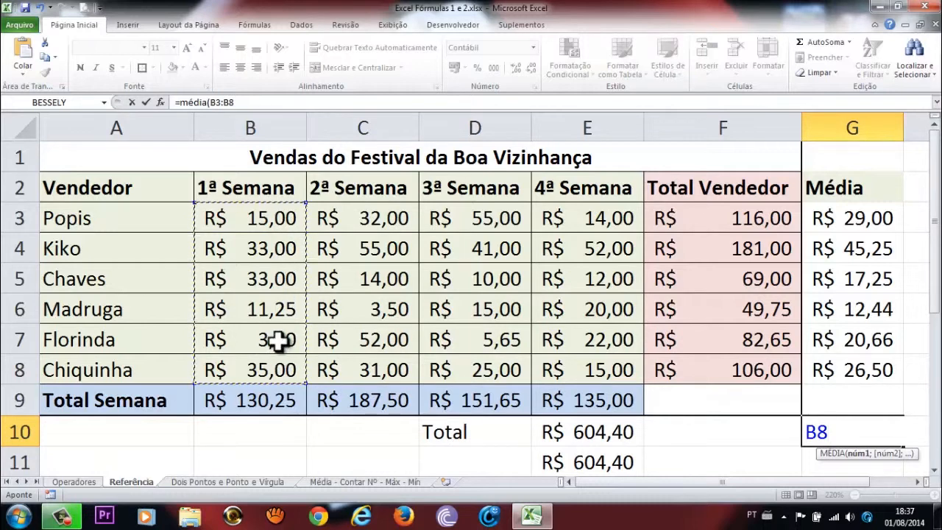
type(";.")
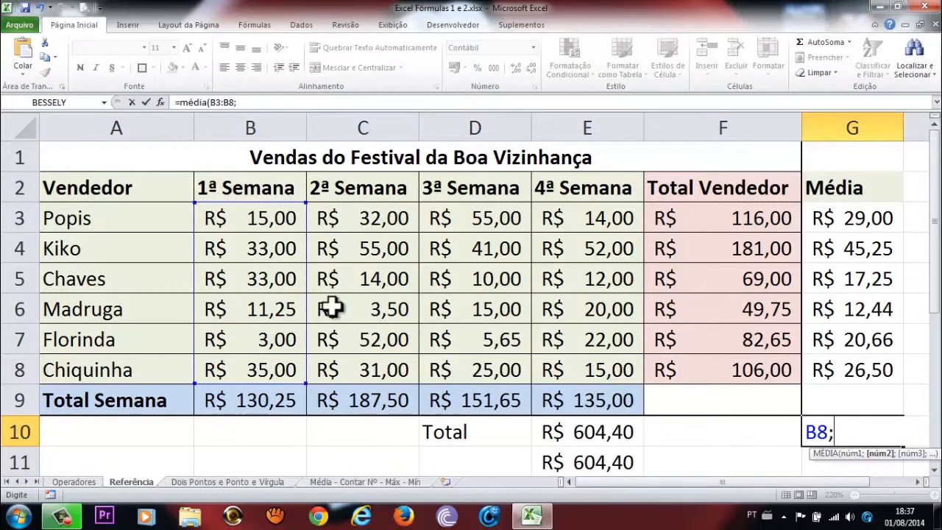
left_click(456, 217)
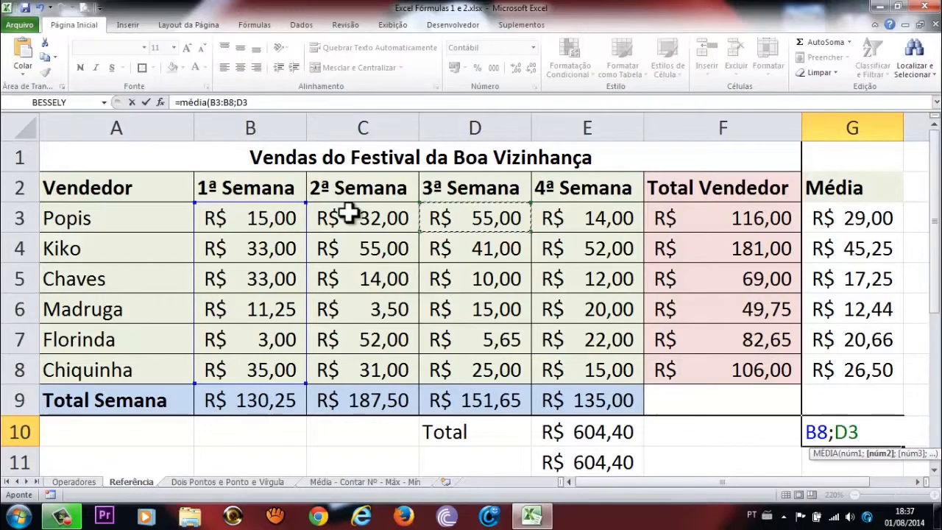
type(")")
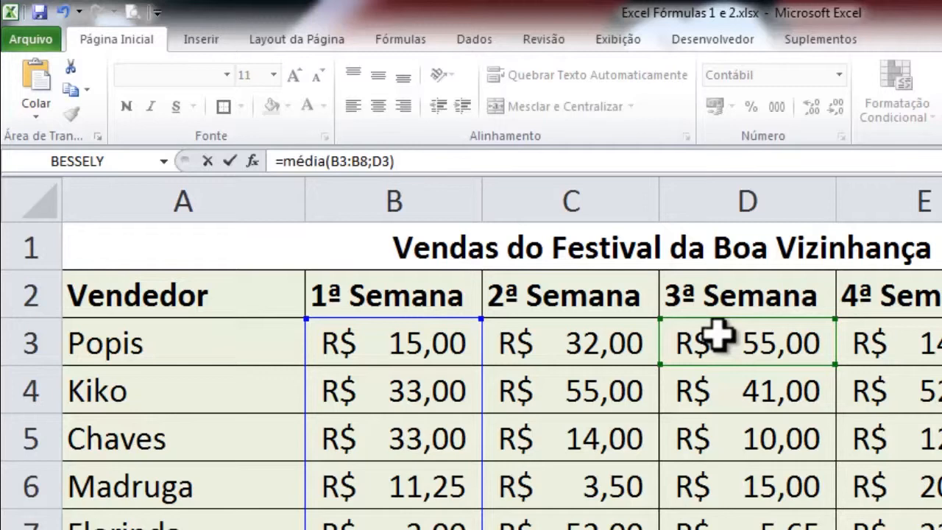
key("Escape")
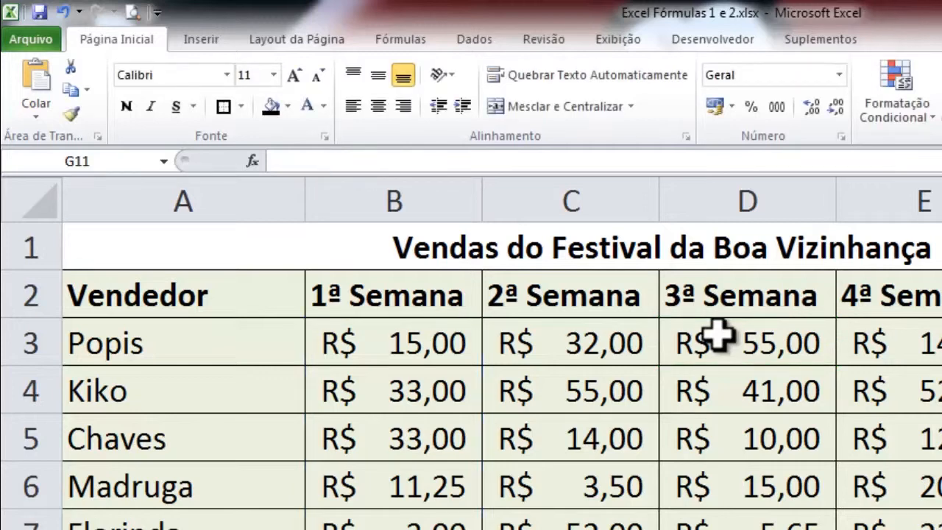
key("Up")
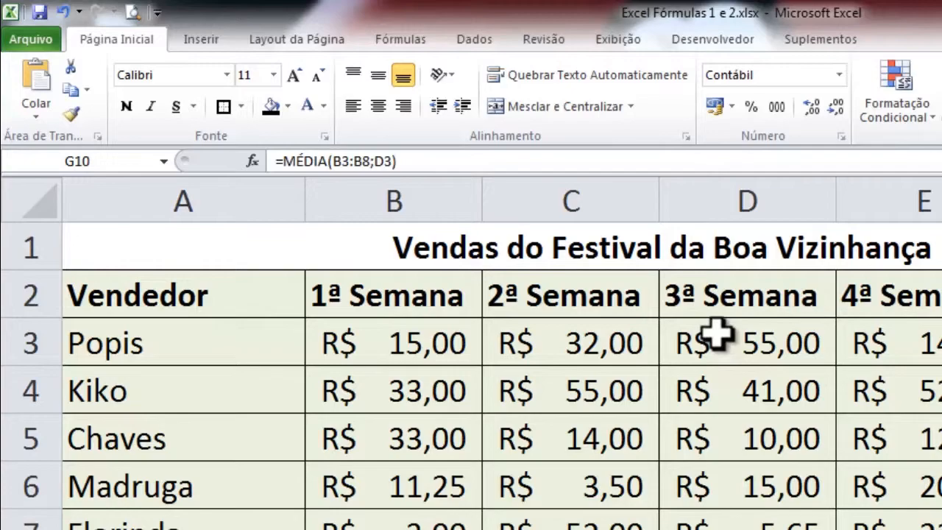
key("Delete")
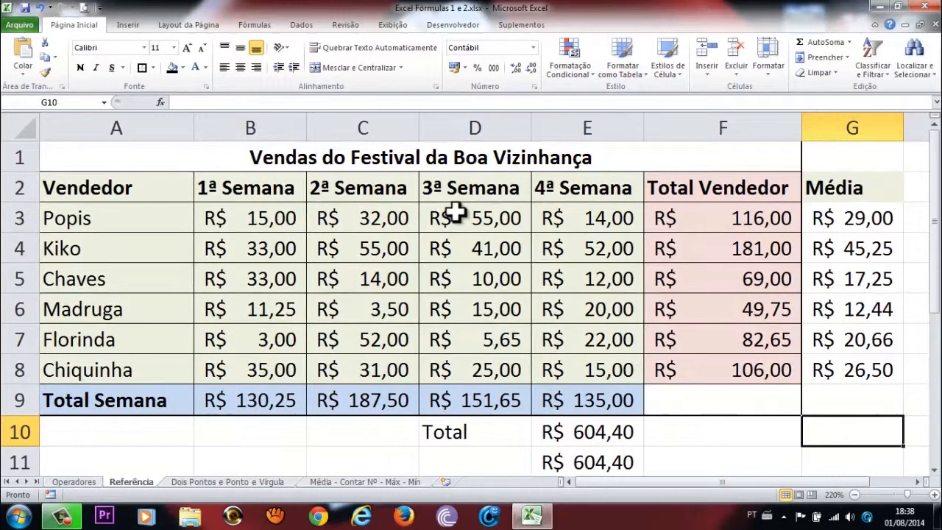
Step: Review the average formula for the first seller in cell G3, leaving it as it is
scroll(388, 162, "down", 2)
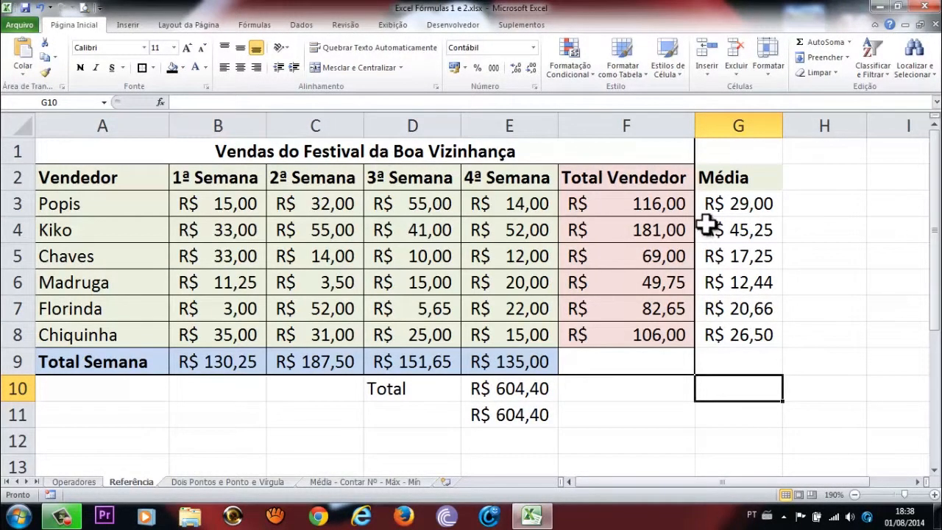
double_click(729, 204)
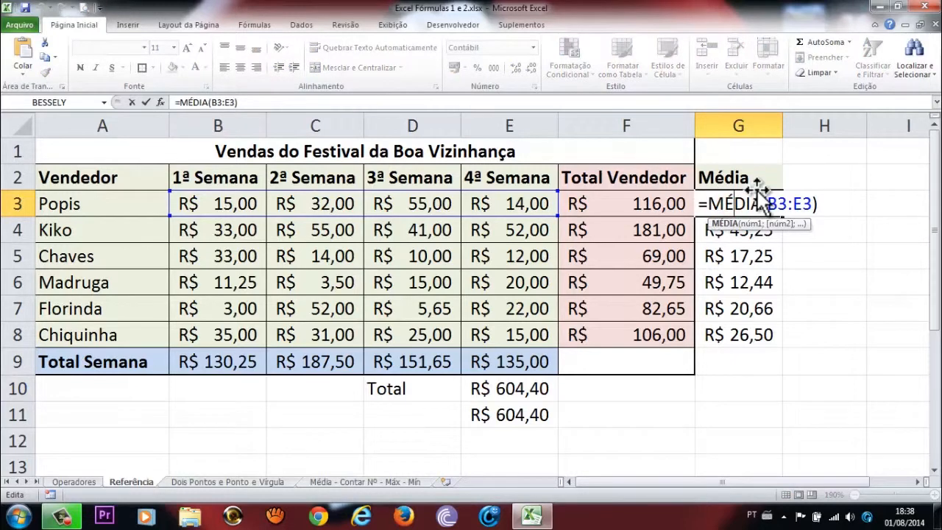
key("Return")
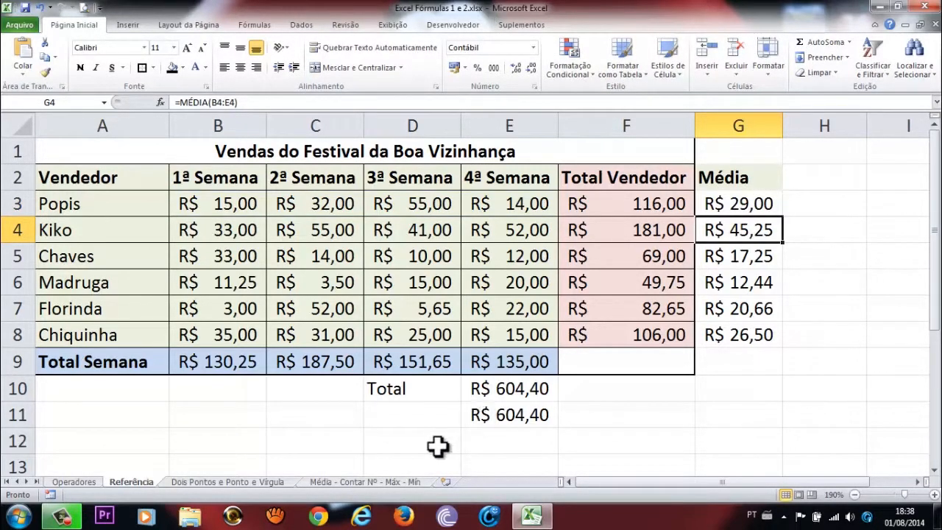
Step: Open the Média - Contar Nº - Máx - Mín sheet and examine the Contar Número function's description
left_click(380, 481)
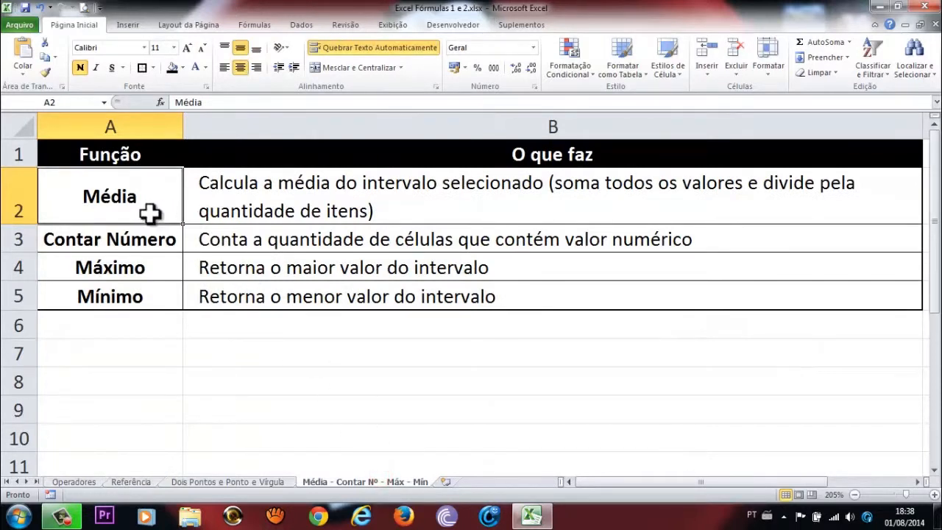
left_click(118, 239)
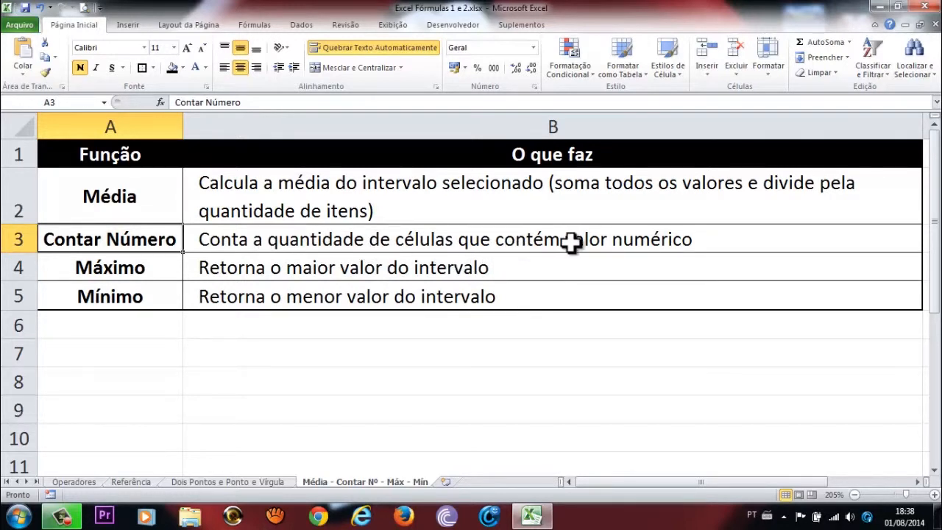
Step: Compare the text and numeric cells of the Referência sheet's sales table with the Contar Número description on the functions sheet
left_click(136, 482)
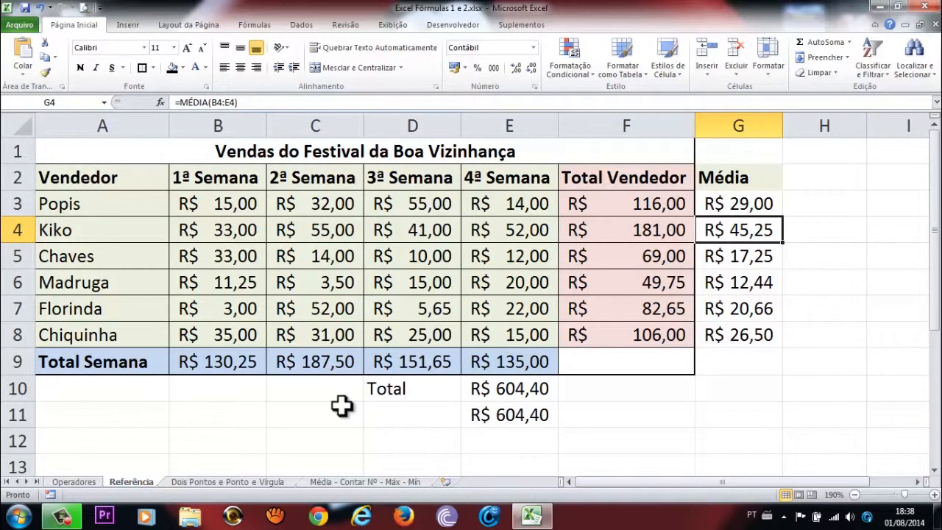
left_click_drag(96, 149, 706, 358)
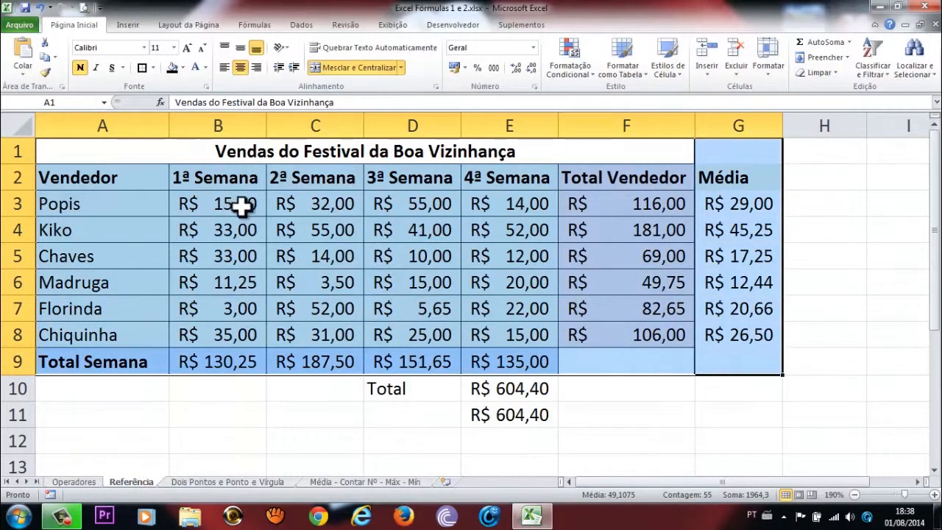
left_click_drag(245, 197, 715, 416)
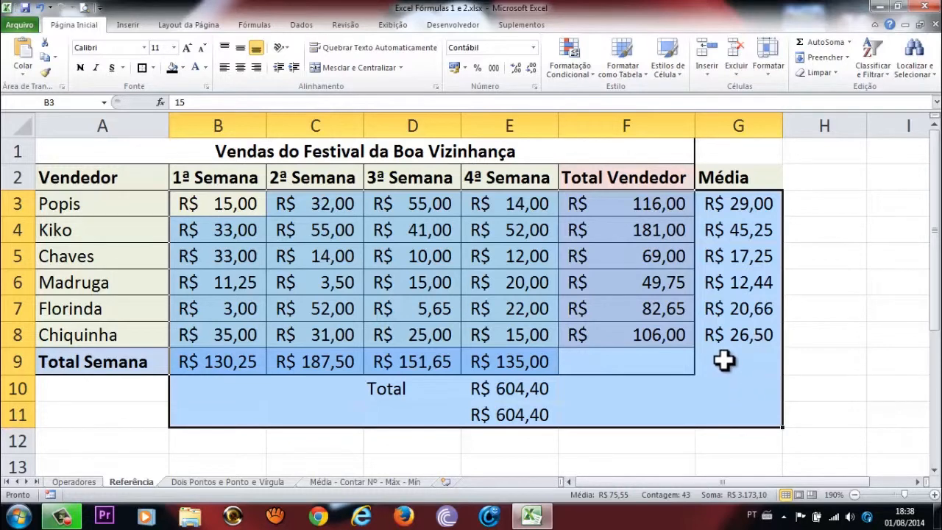
left_click_drag(147, 168, 128, 352)
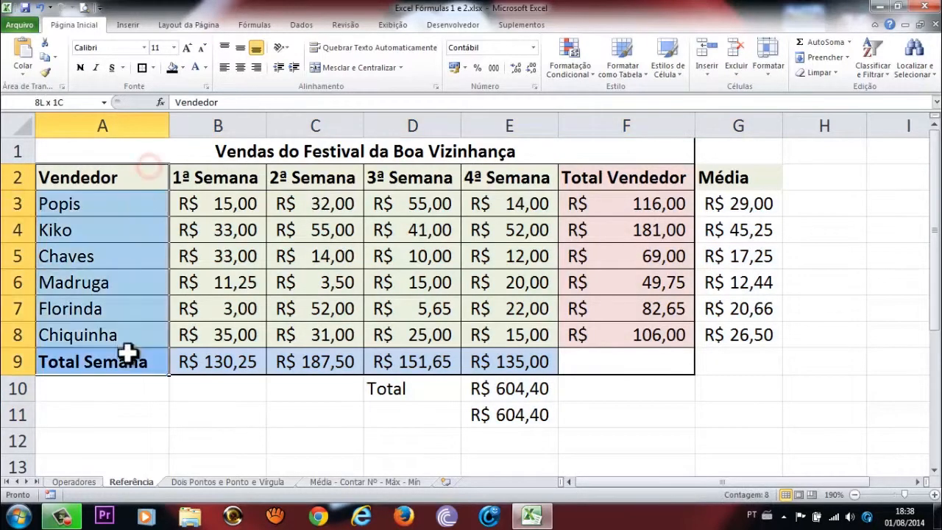
left_click_drag(219, 157, 638, 179)
left_click(727, 177, "ctrl")
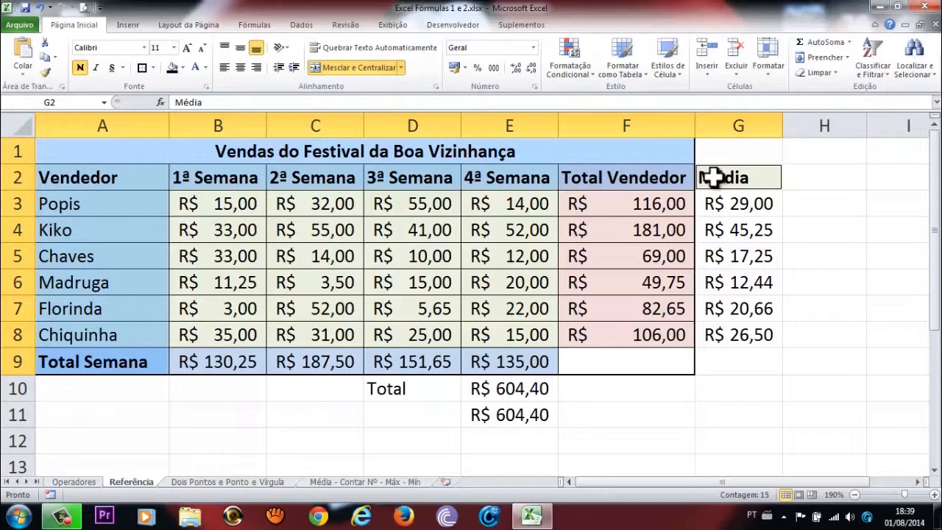
left_click(369, 482)
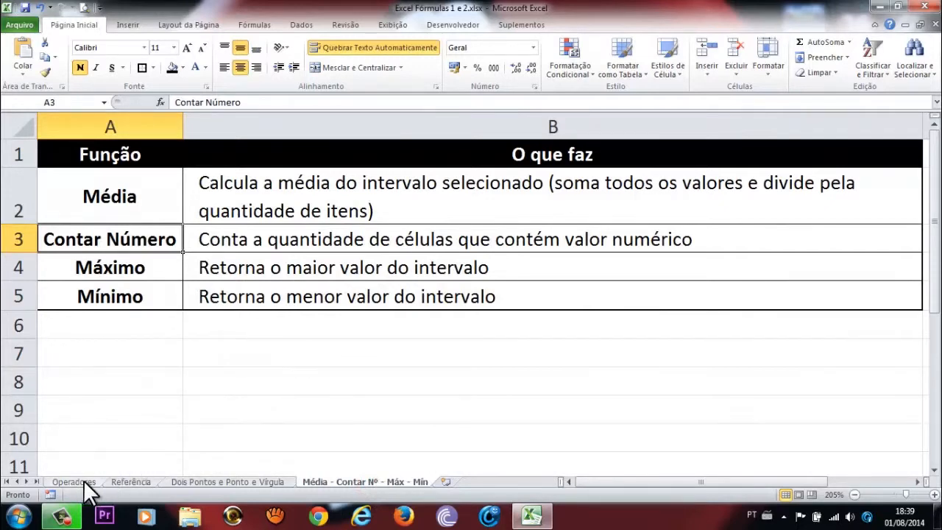
left_click(131, 482)
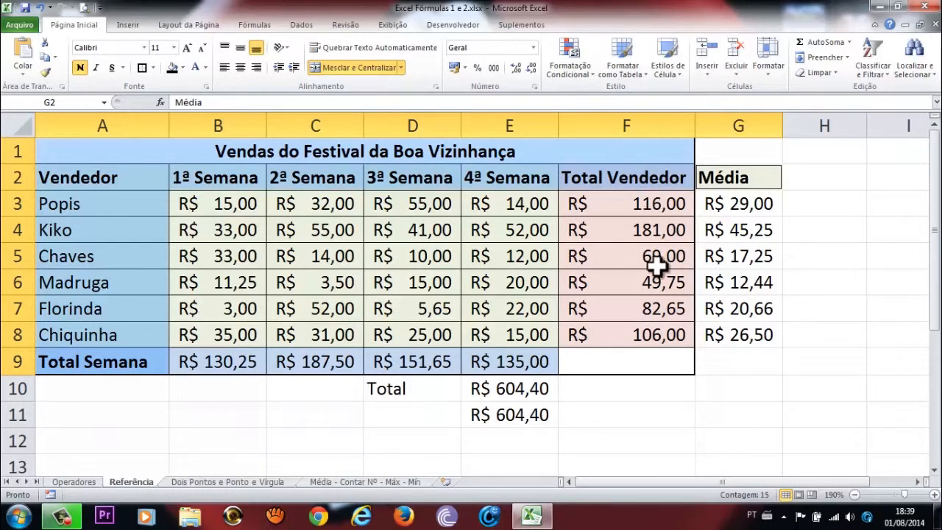
Step: Count the numeric cells of the Total Vendedor column, header included in the selection, in F9 using Contar Números
left_click(631, 360)
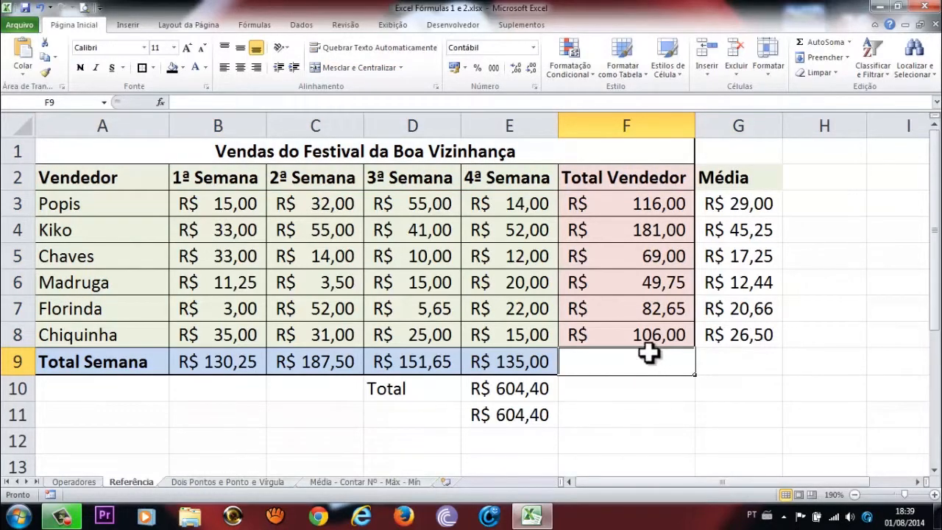
left_click(849, 42)
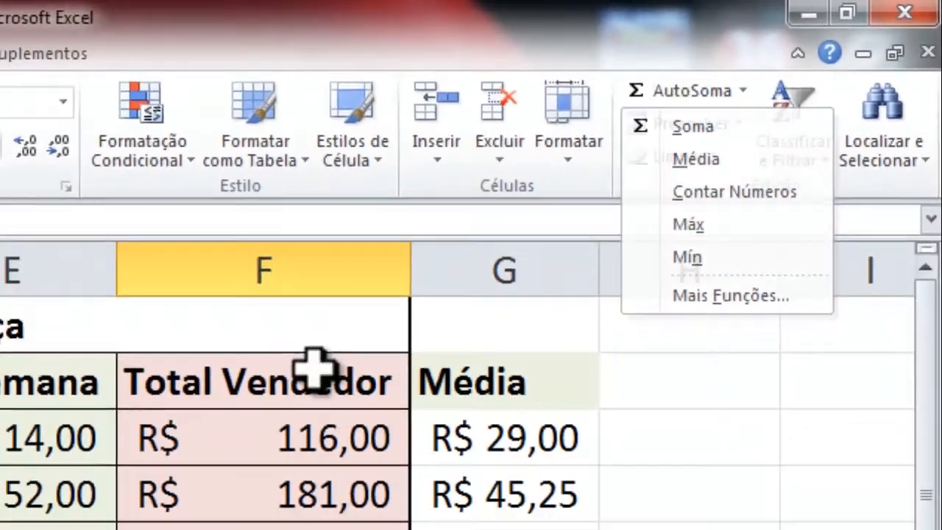
left_click(211, 421)
left_click_drag(533, 254, 519, 501)
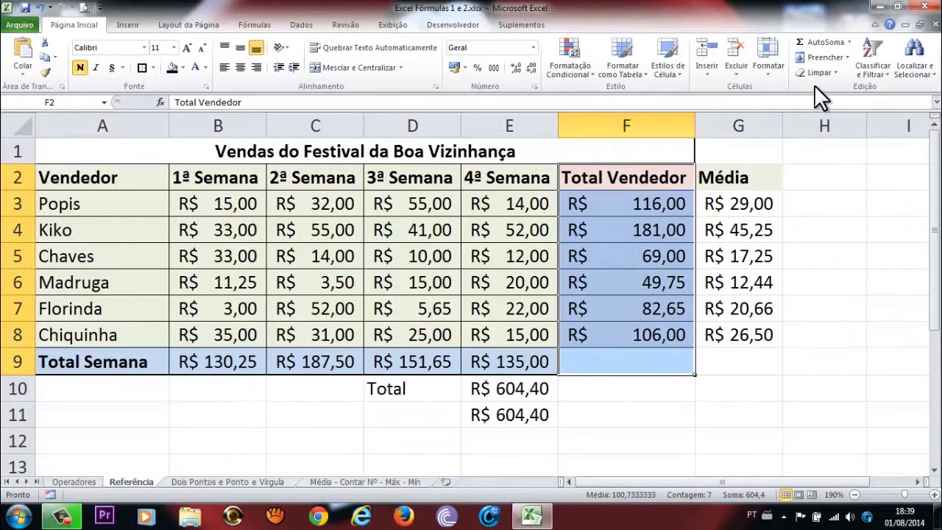
left_click(850, 42)
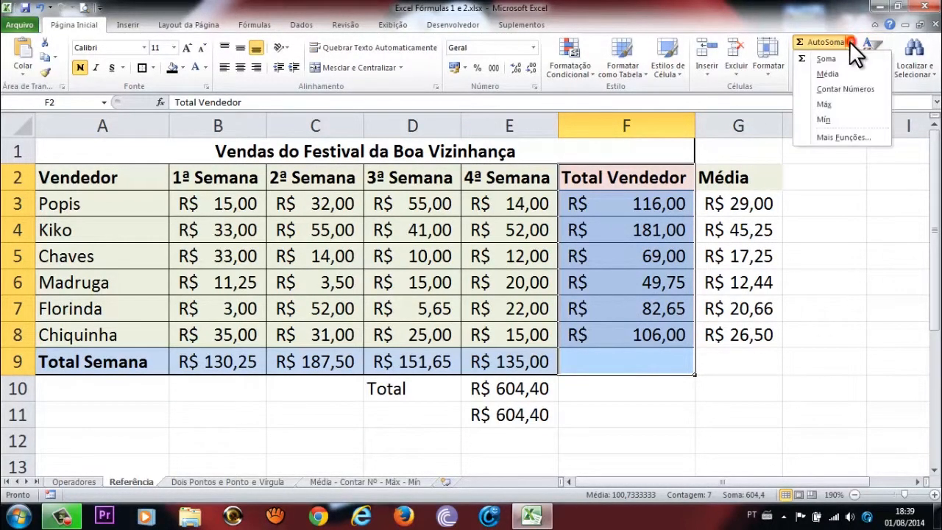
left_click(842, 93)
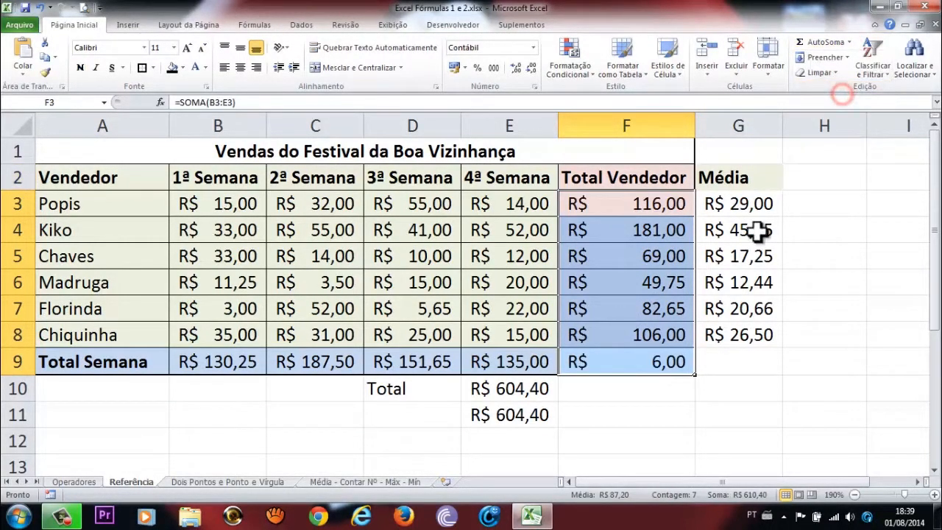
Step: Format cell F9 with the Número number format
left_click(599, 361)
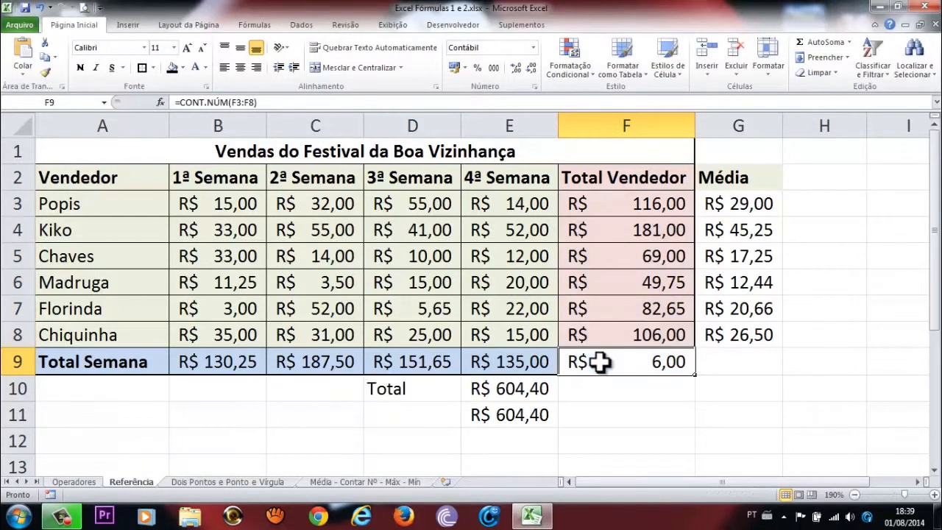
left_click(533, 48)
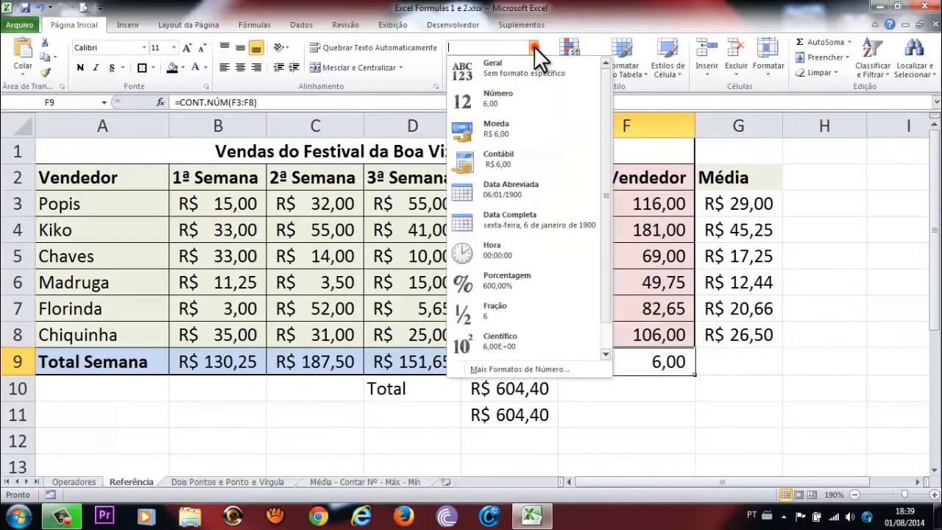
left_click(523, 108)
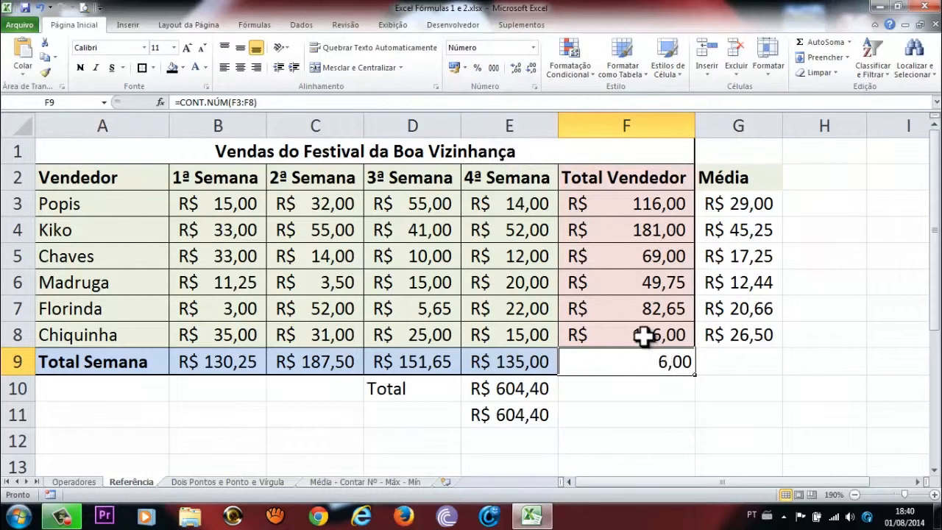
Step: Extend the count range in F9 to include the Total Vendedor header, making the formula =CONT.NÚM(F2:F8)
left_click(622, 177)
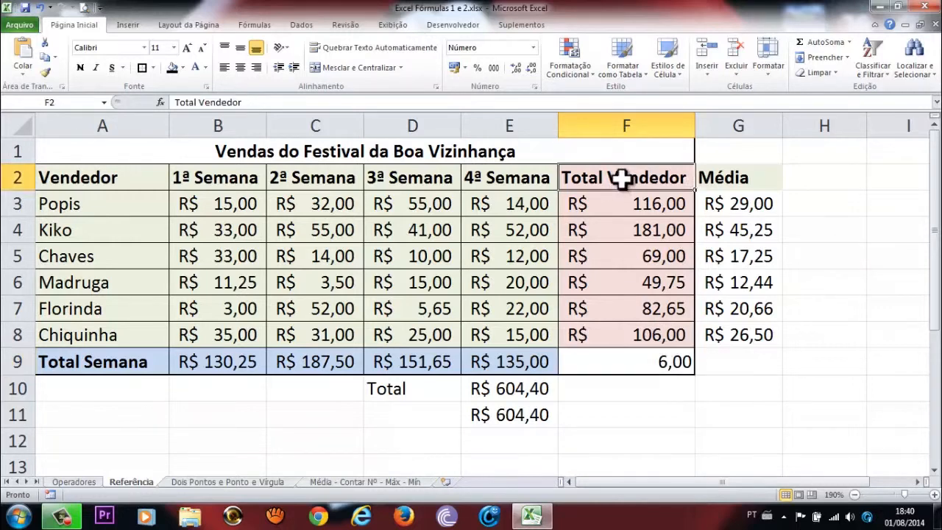
left_click_drag(622, 177, 632, 208)
double_click(668, 366)
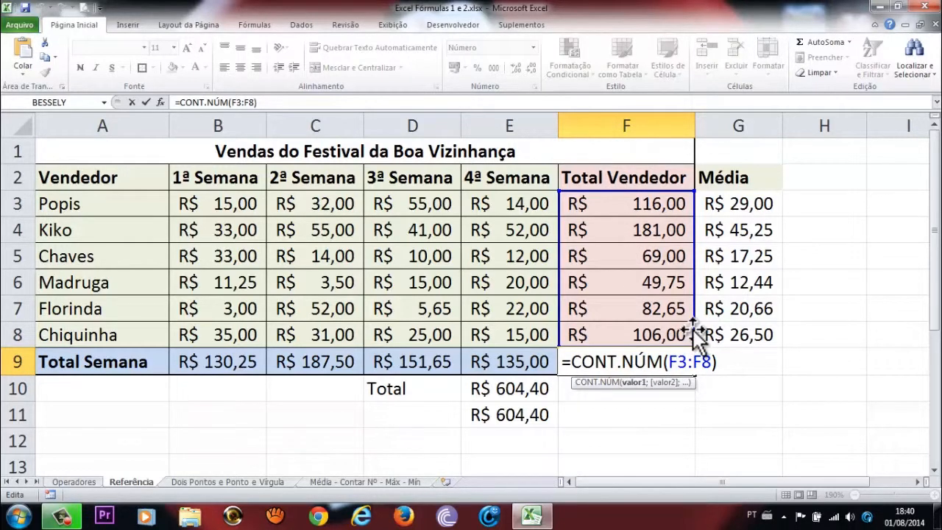
key("Delete")
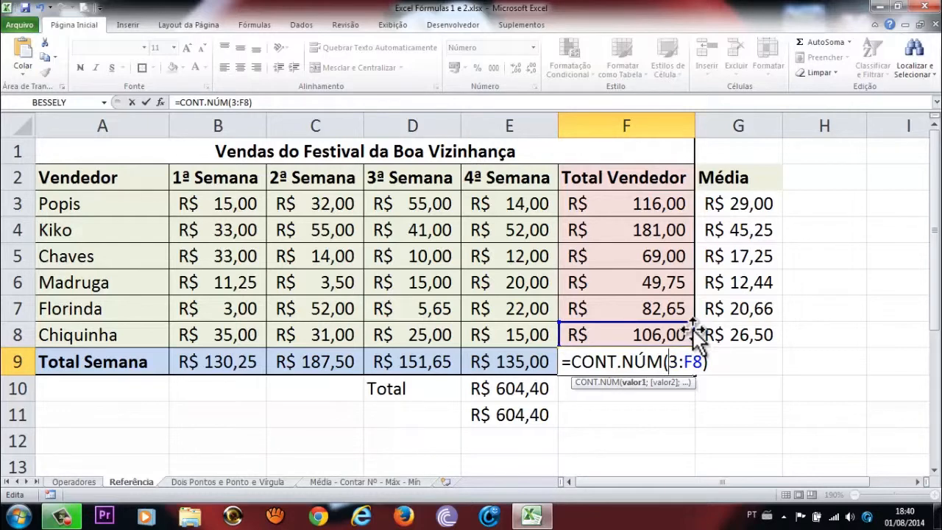
key("Delete")
type("f")
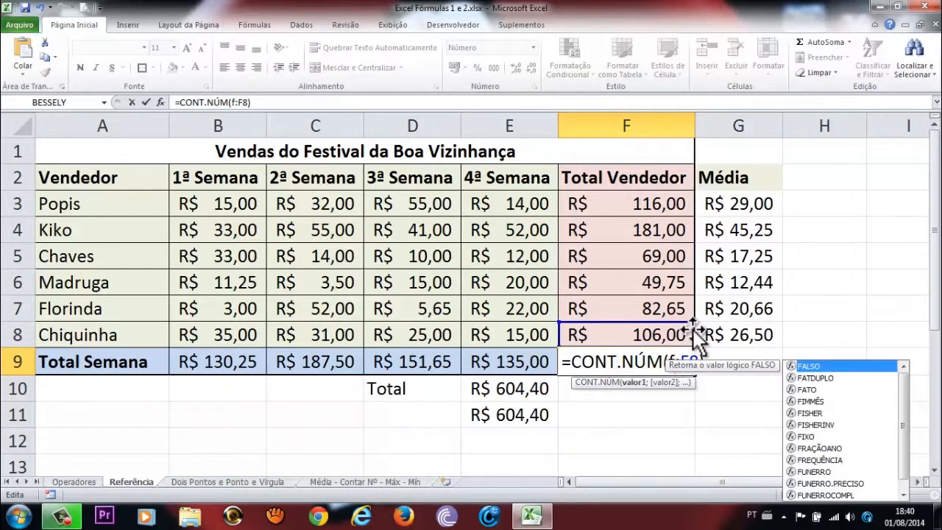
type("2")
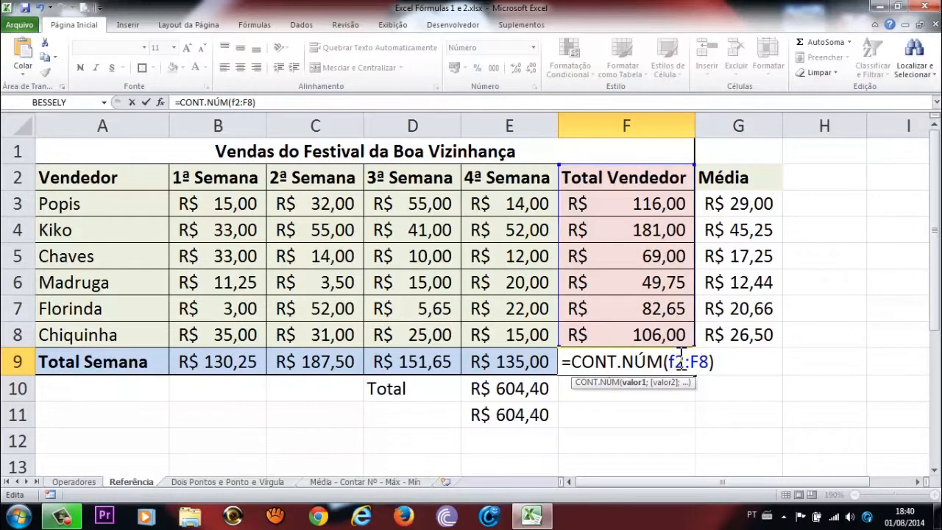
key("Return")
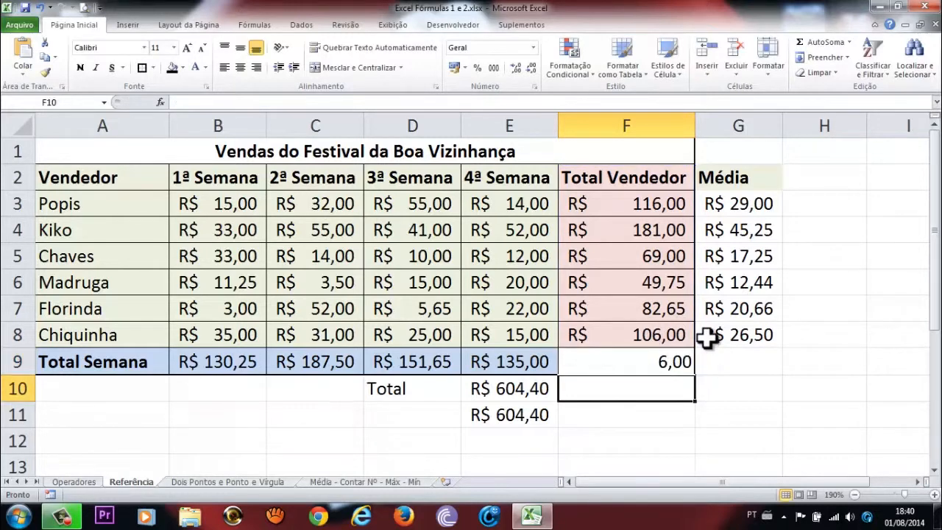
left_click(669, 359)
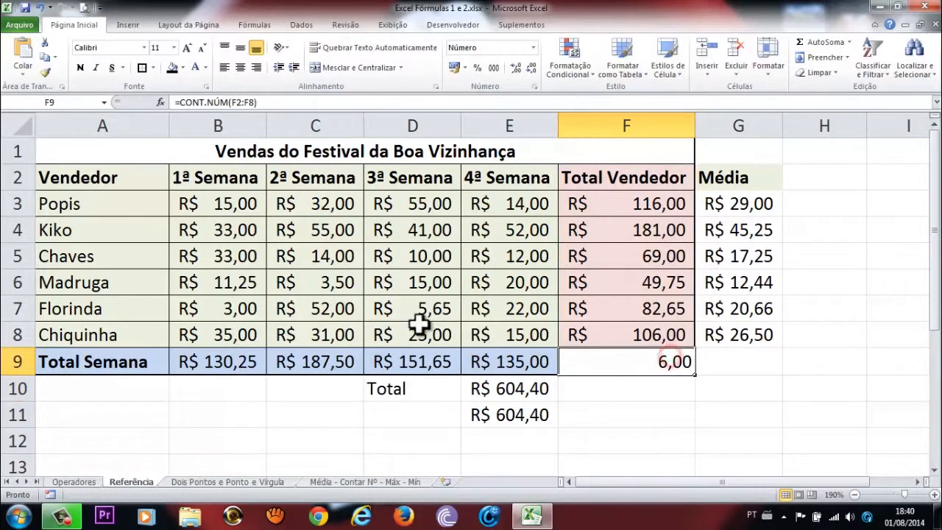
Step: Go through the seller totals in F3 to F8 one by one to check which cells the count includes
left_click(627, 205)
left_click(642, 230)
left_click(644, 258)
left_click(646, 282)
left_click(645, 310)
left_click(646, 333)
Step: Open the count formula in F9 for review and clear the cell
double_click(668, 361)
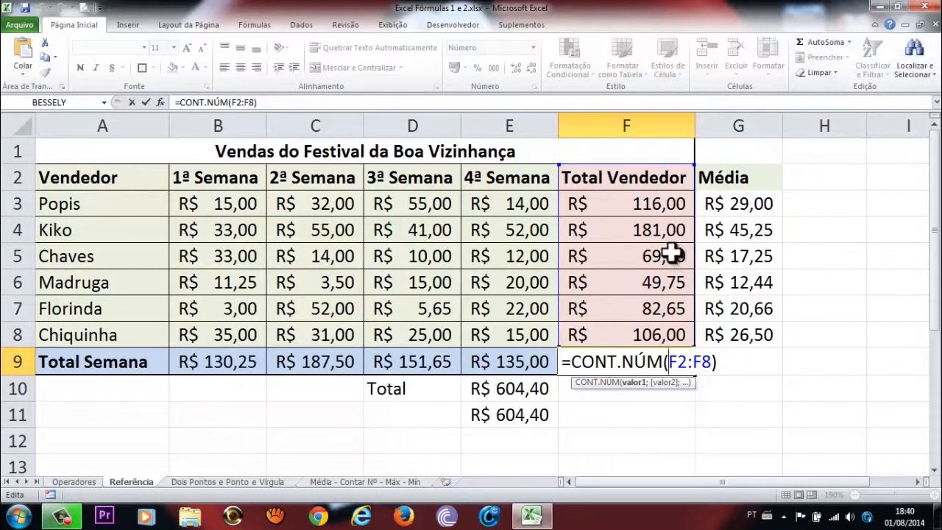
key("End")
key("shift+Home")
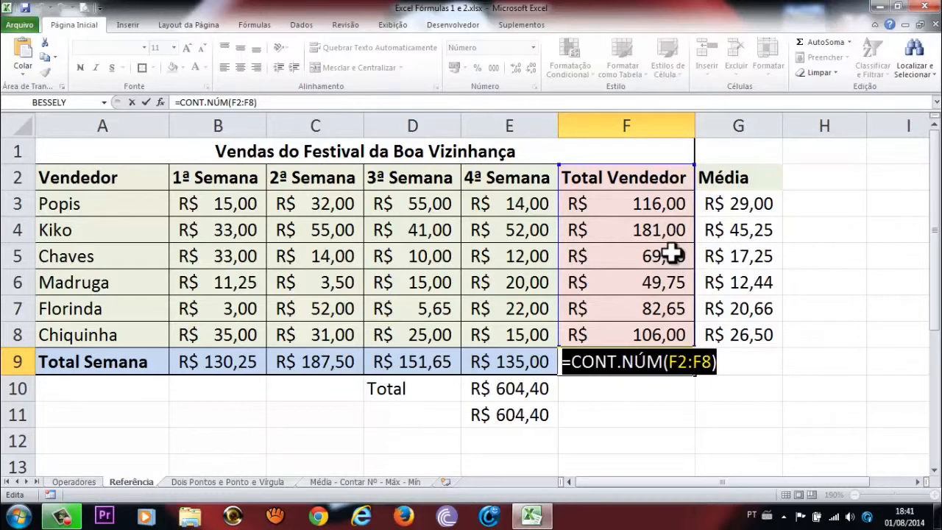
key("Escape")
key("Escape")
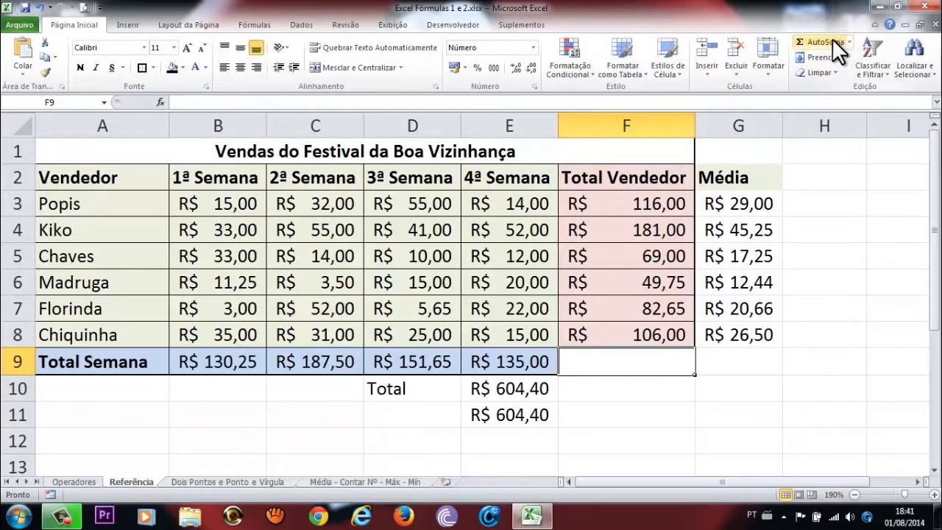
Step: Try counting the numeric cells in F9 with the manually written formula =cont.núm(F2:F8), and clear the cell
type("=cont")
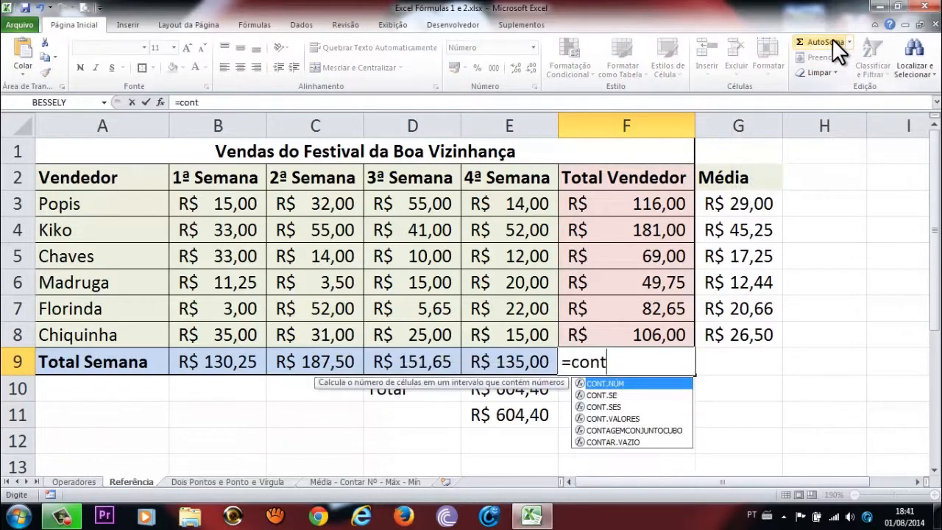
type(".")
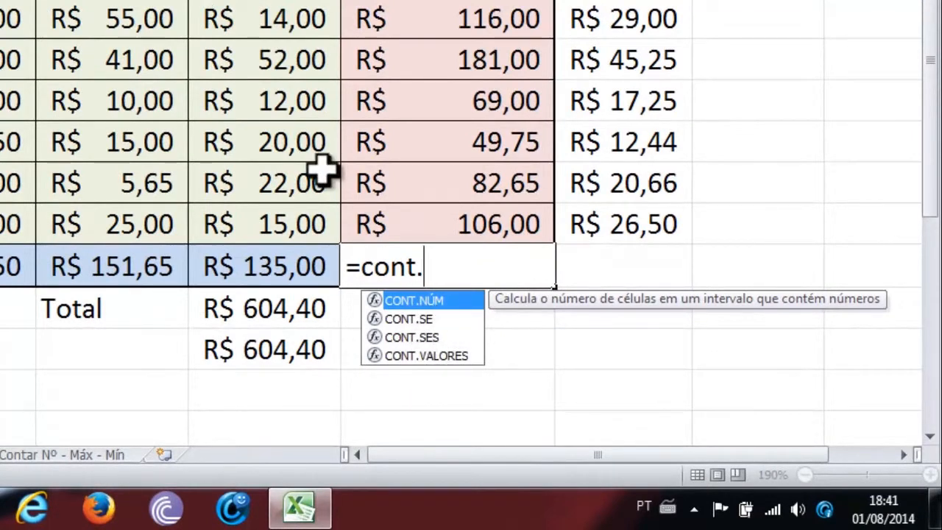
type("núm")
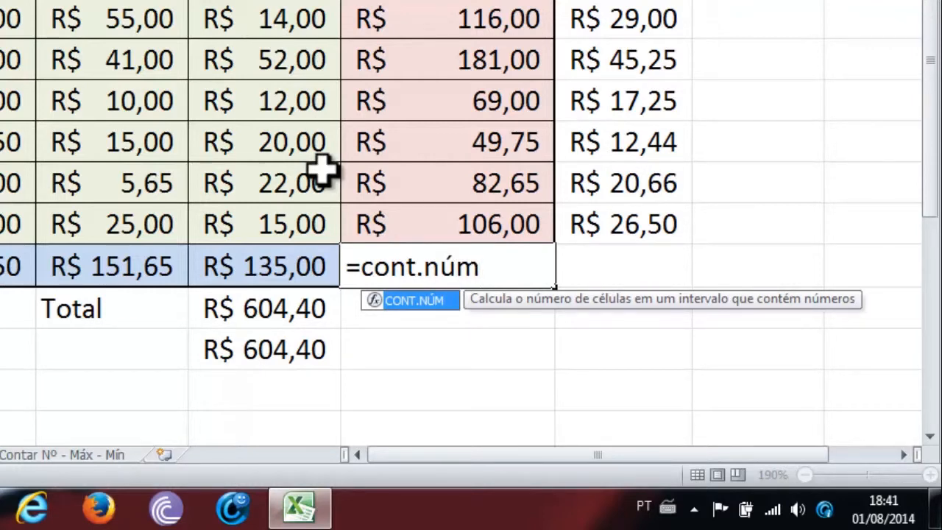
type("(")
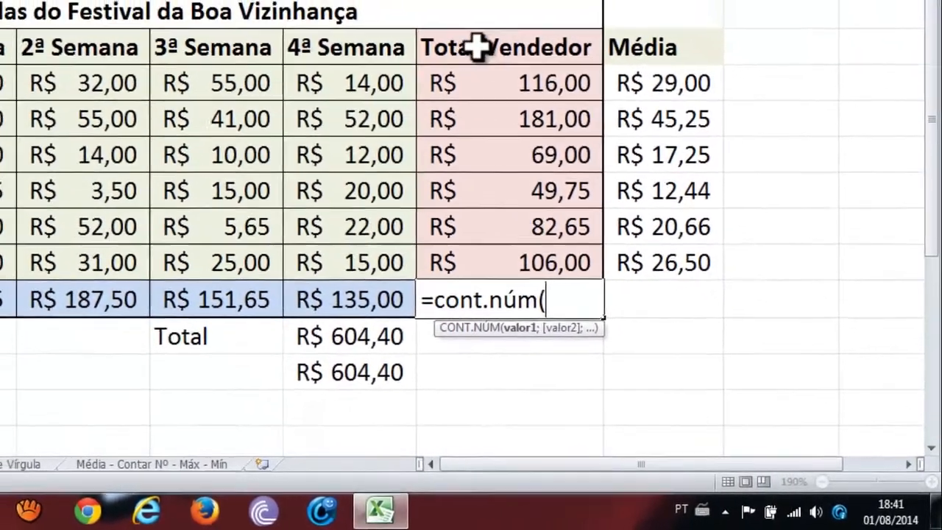
left_click_drag(479, 42, 518, 261)
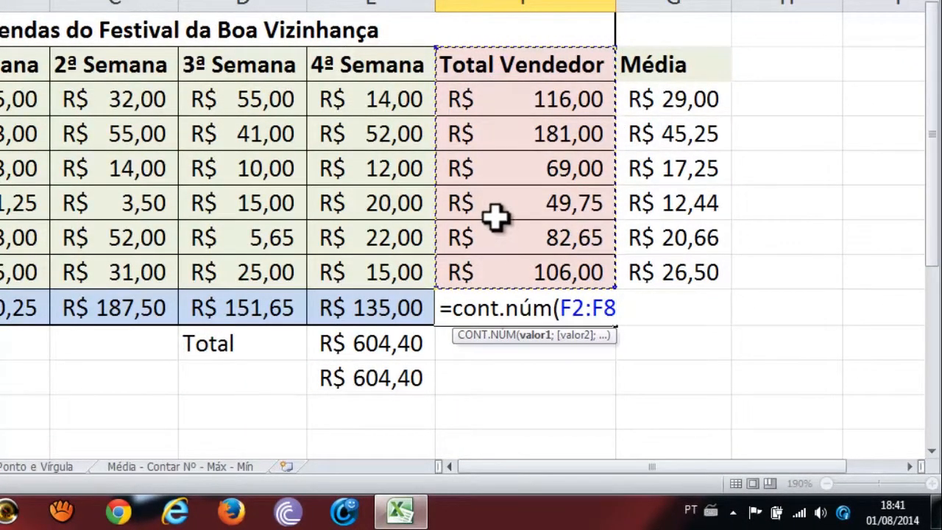
type(")")
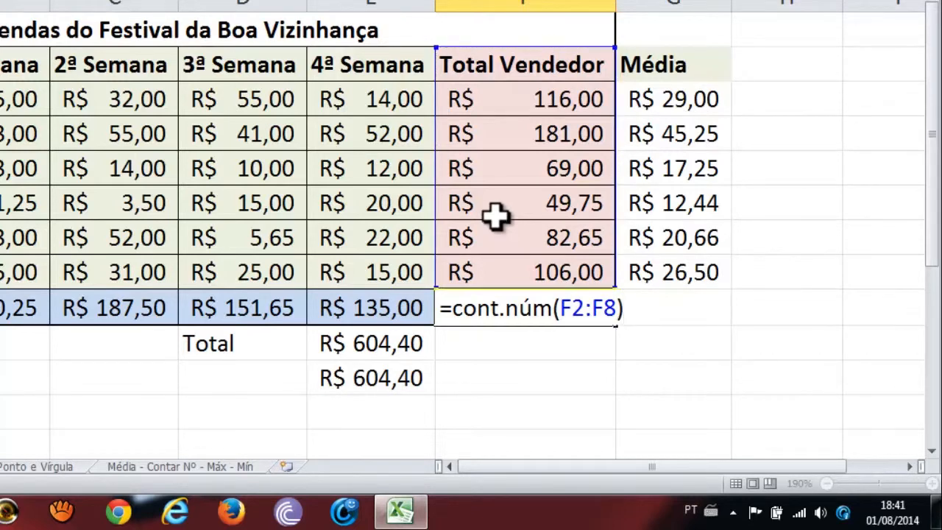
key("Return")
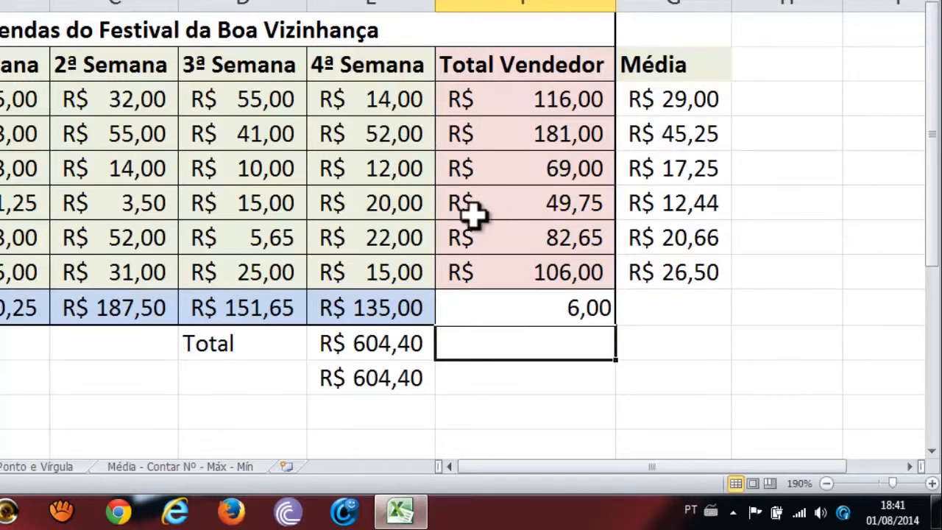
left_click(569, 303)
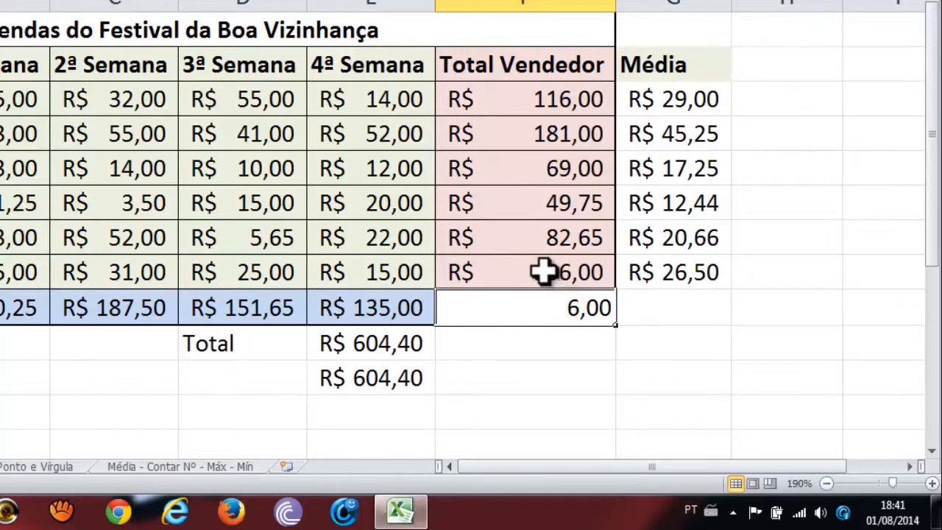
key("Delete")
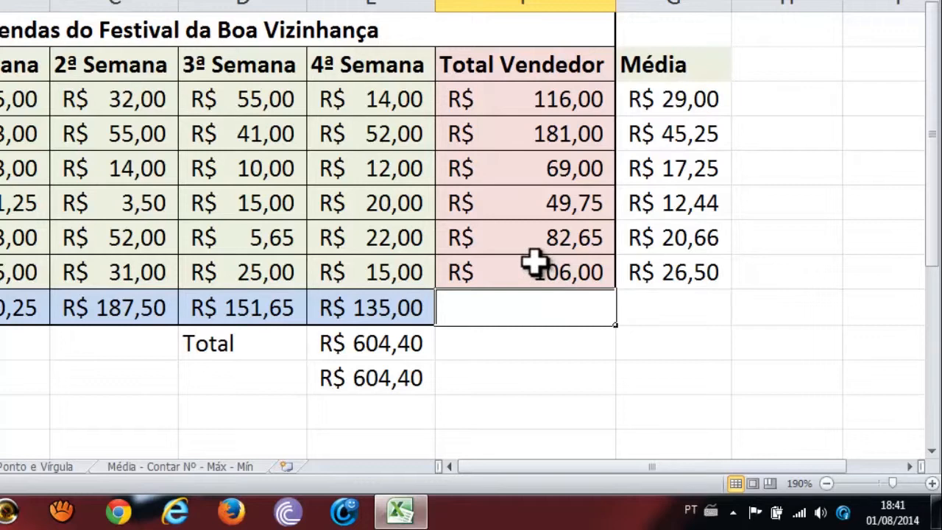
Step: Clear the duplicate total in cell E11, below the Total row's amount
key("Left")
key("Down")
key("Down")
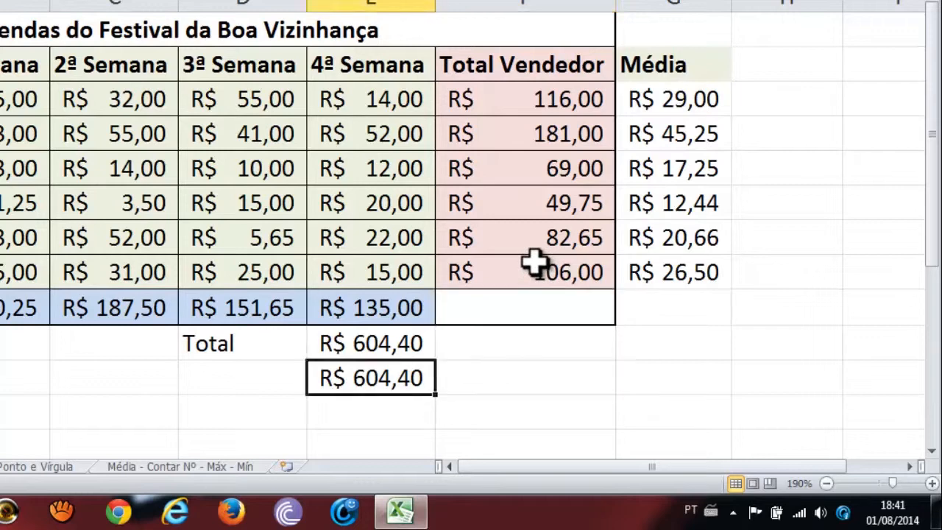
key("Delete")
Step: Replace the Total in E10 with the sum of all weekly sales, =soma(B3:E8)
key("Up")
type("=soma(")
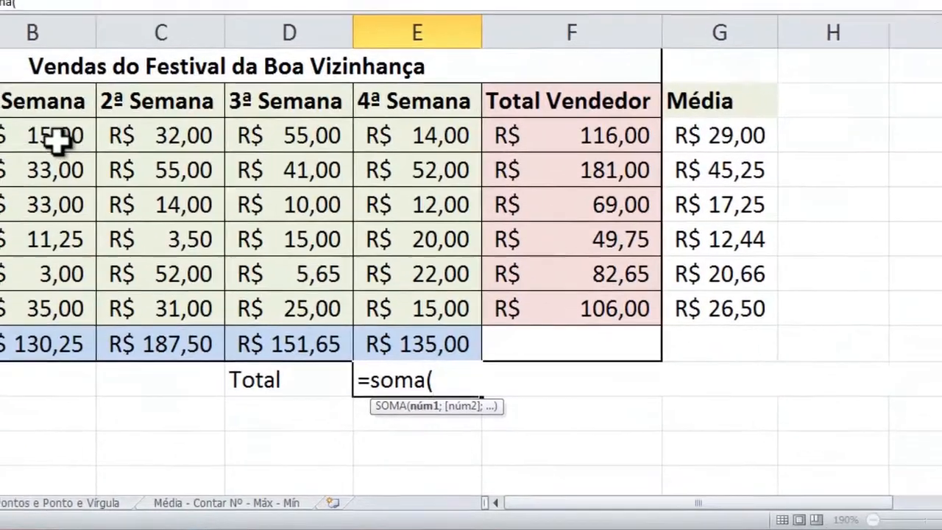
left_click_drag(8, 105, 165, 170)
left_click_drag(276, 255, 498, 361)
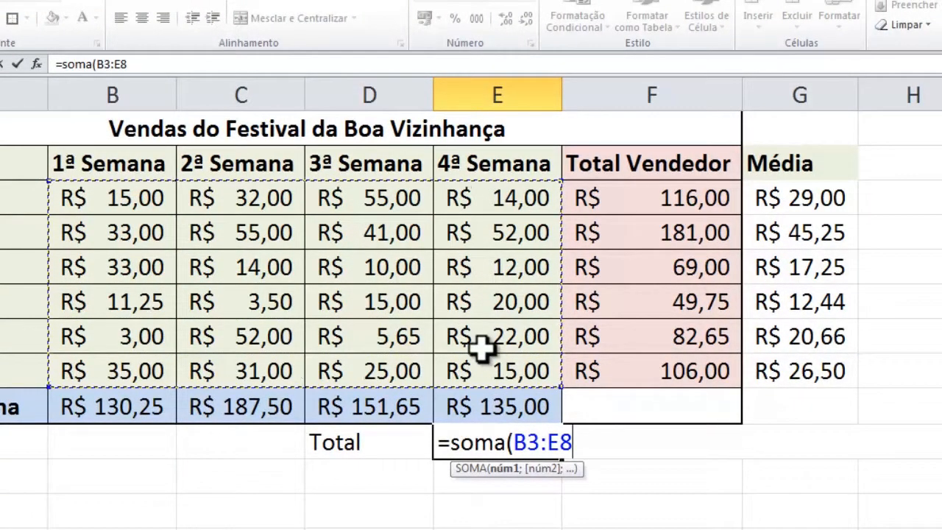
type(")")
key("Return")
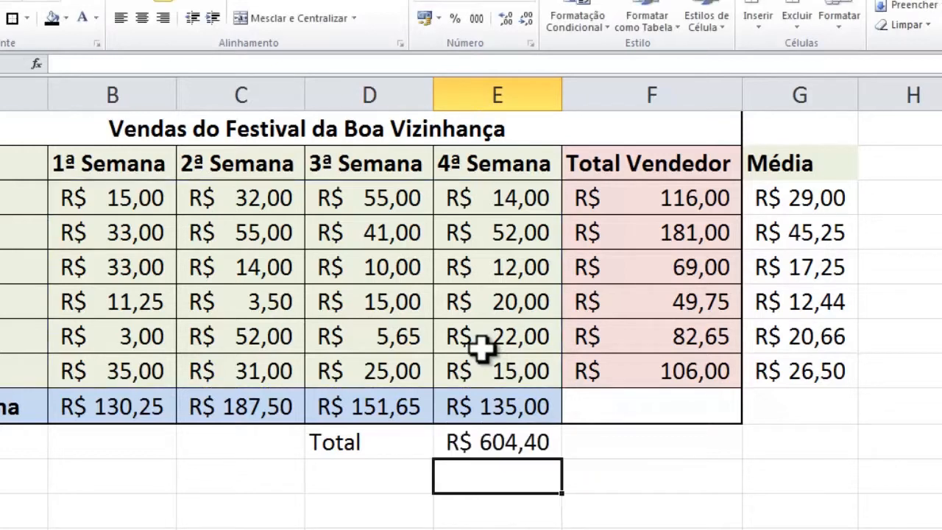
Step: Label cell D11, below Total, as Contar Números
key("Left")
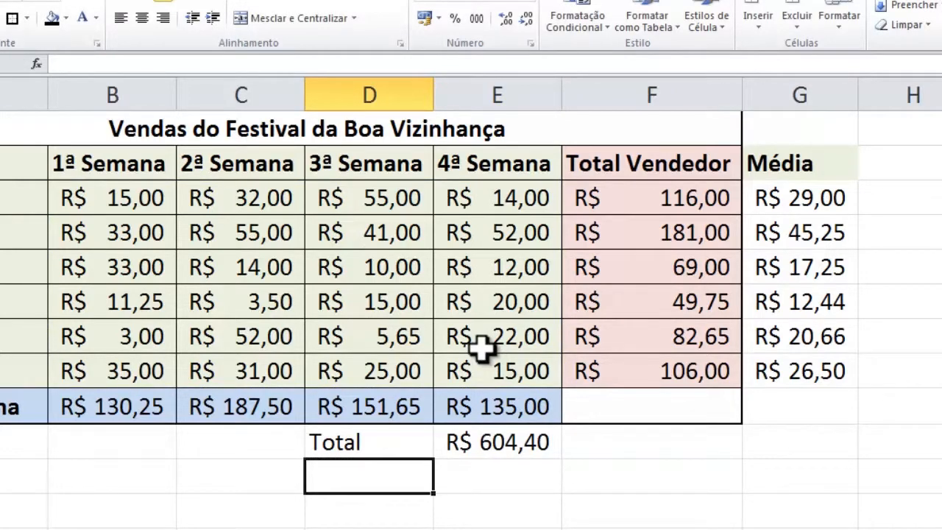
type("Cont")
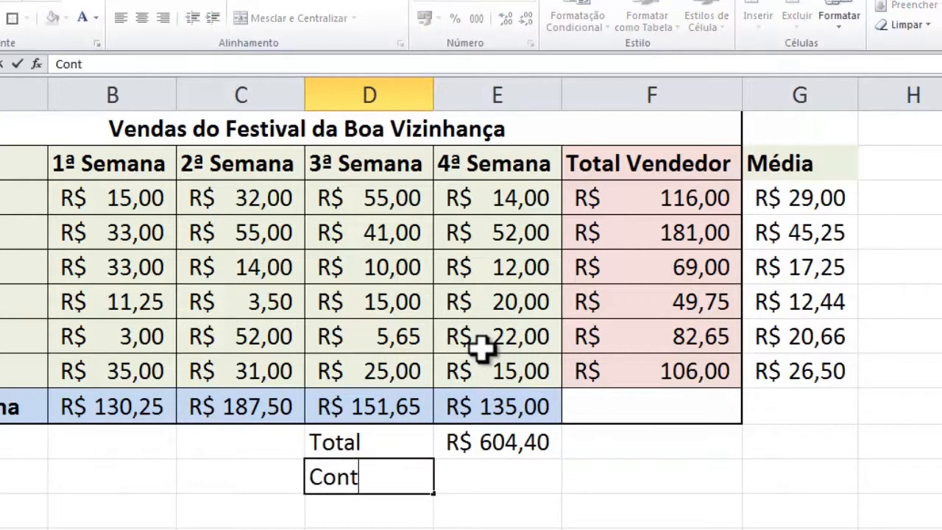
type("ar Números")
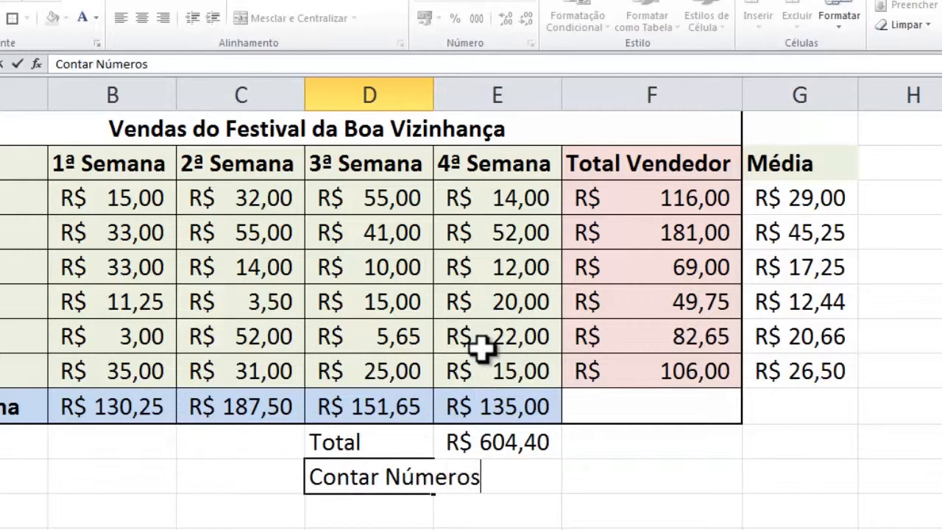
key("Return")
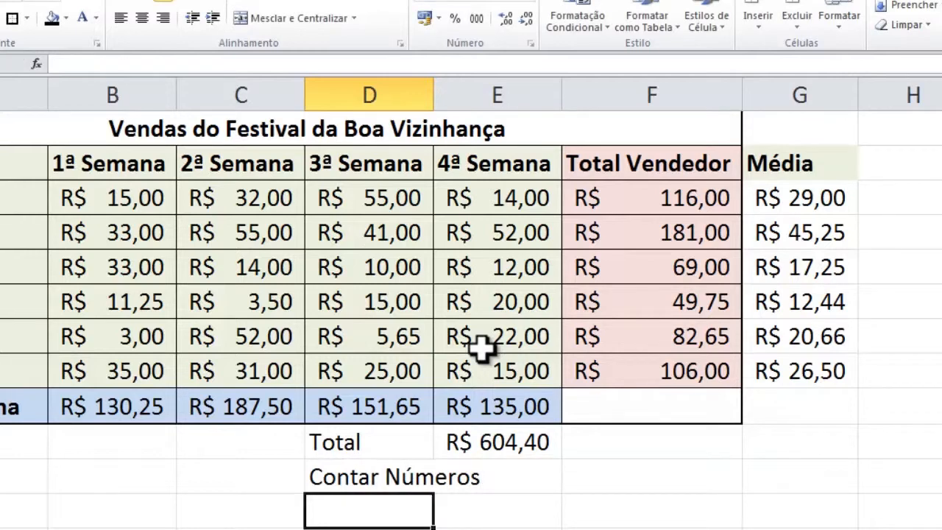
Step: Shorten the label in D11 to Contar Nº
left_click(503, 475)
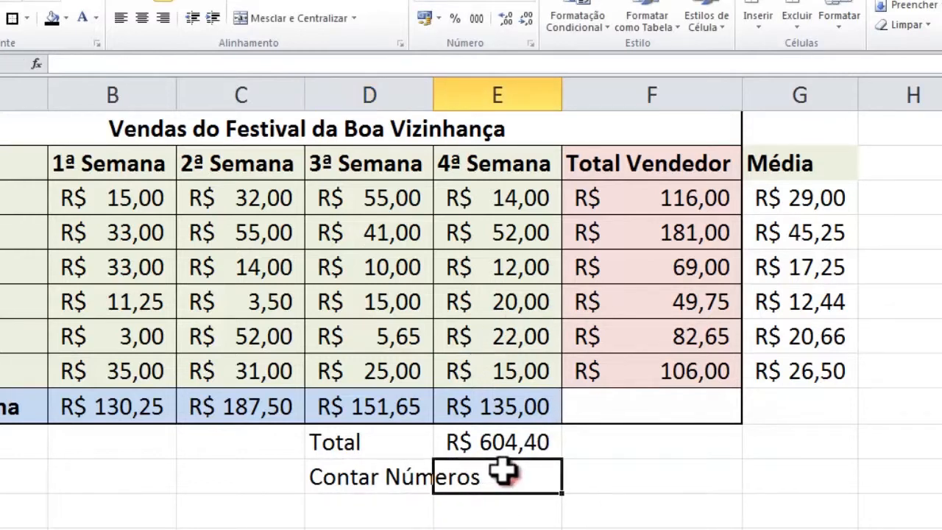
left_click(405, 458)
key("F2")
key("BackSpace")
key("BackSpace")
key("BackSpace")
key("BackSpace")
key("BackSpace")
key("BackSpace")
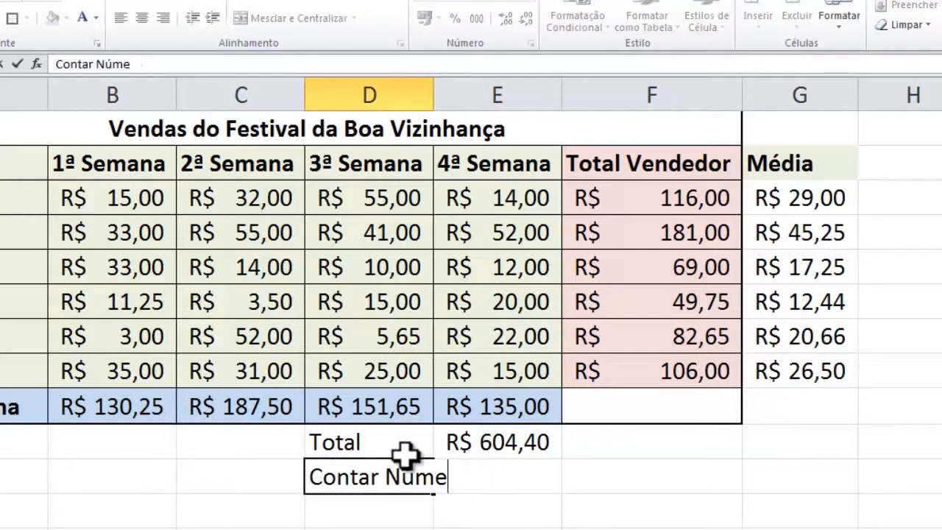
type("º")
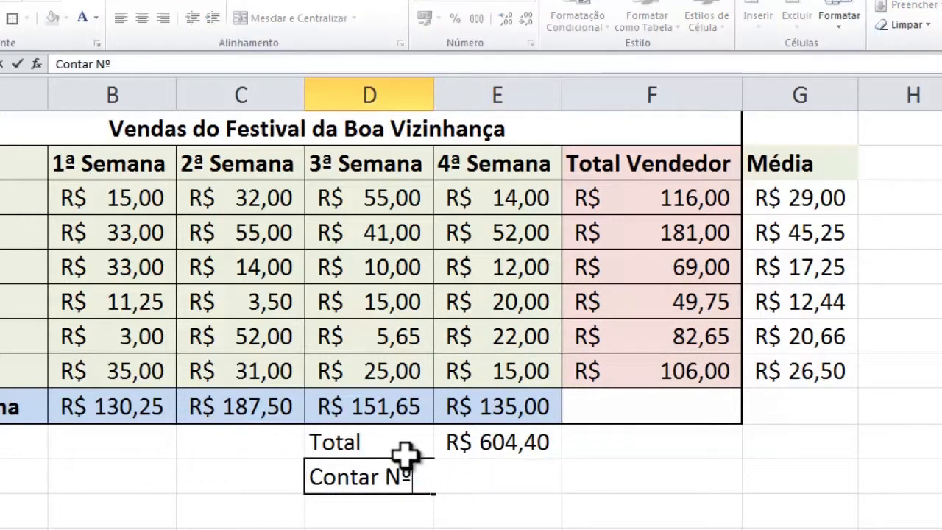
key("Tab")
Step: Count the numeric cells of the whole sales table in E11 with =cont.núm(A1:G9)
type("=")
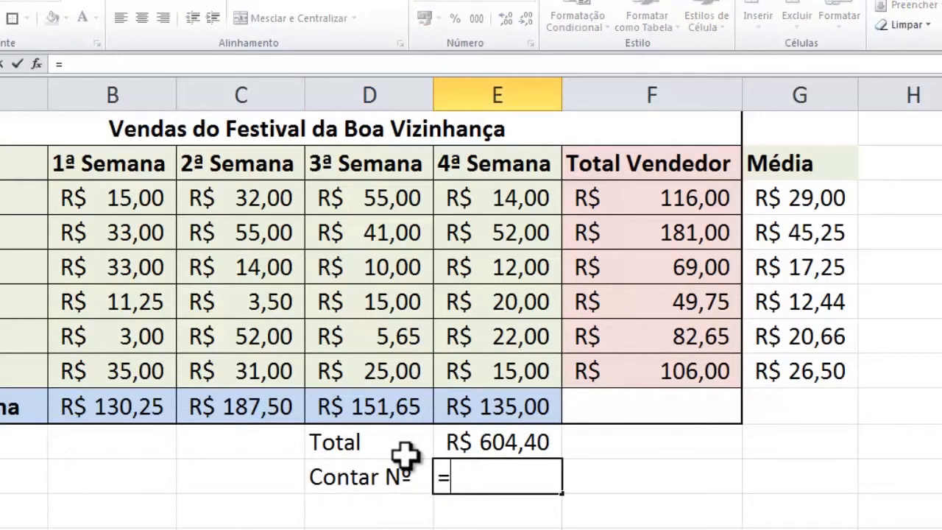
type("conm")
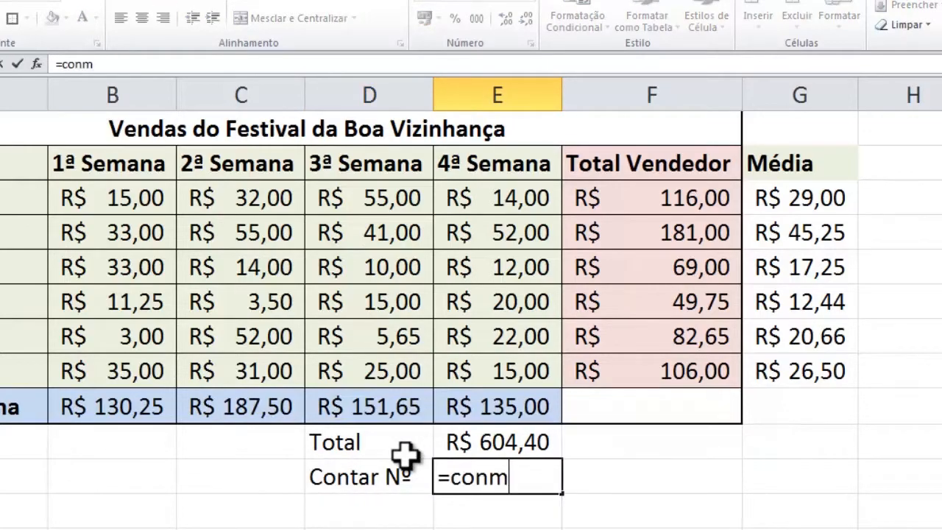
key("BackSpace")
type("t")
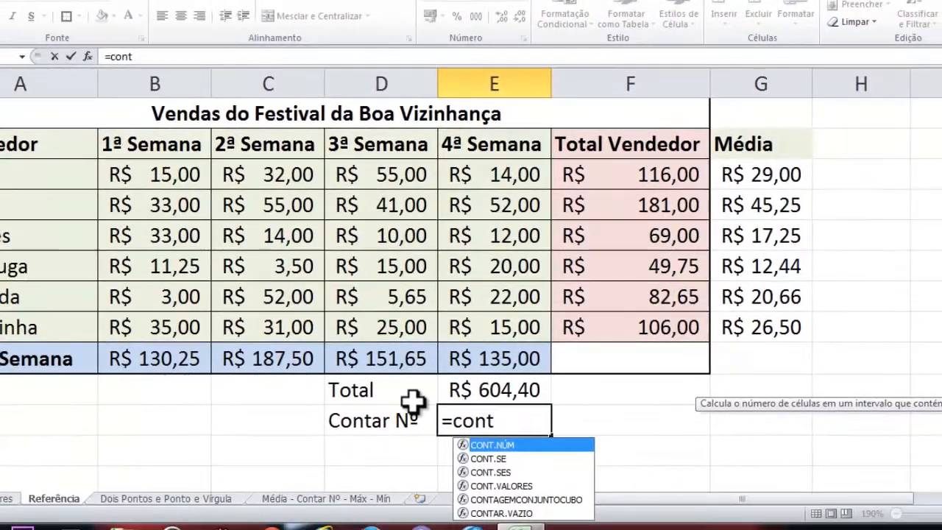
type(".núm")
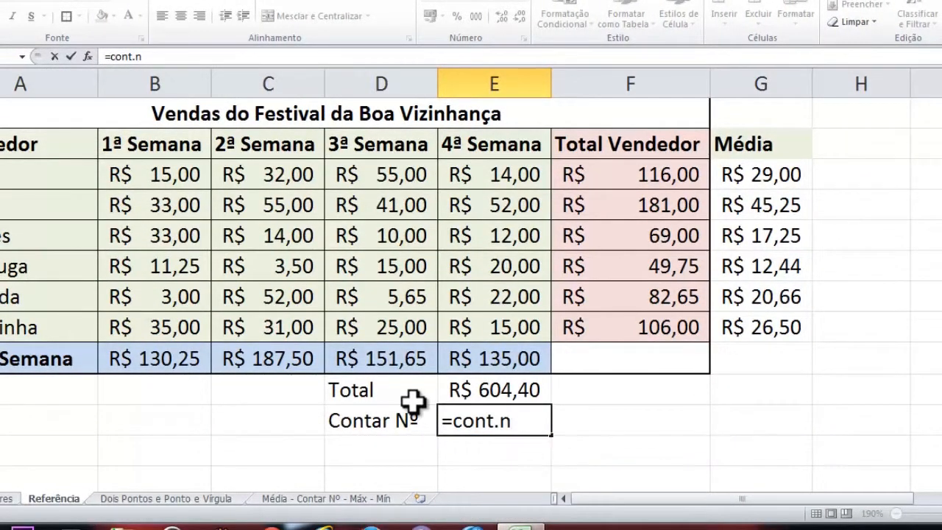
type("(")
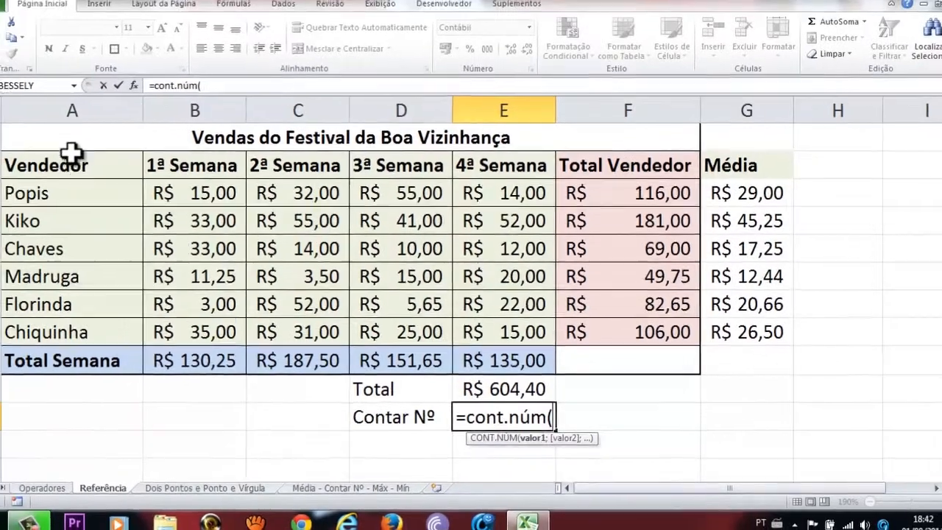
left_click_drag(18, 120, 83, 167)
left_click_drag(156, 197, 713, 356)
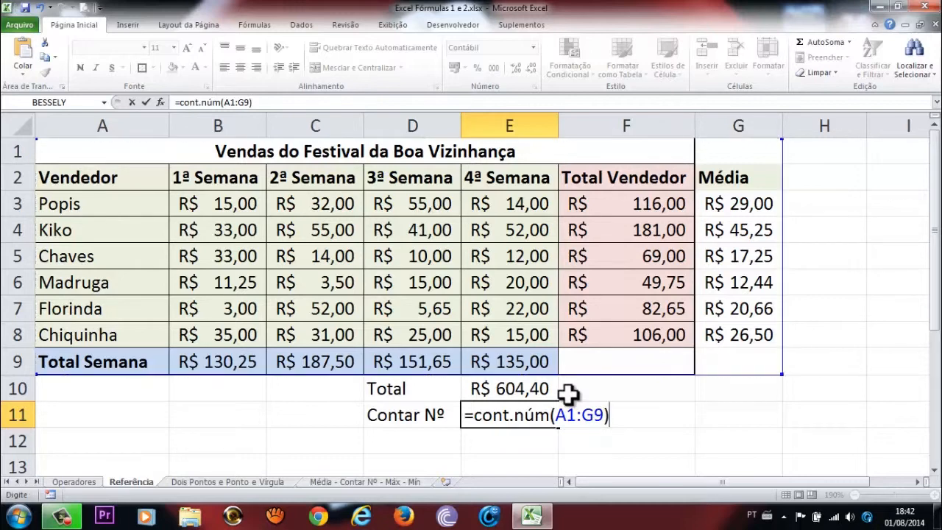
key("Return")
Step: Format the count in E11 as Número with no decimal places
key("Up")
key("Right")
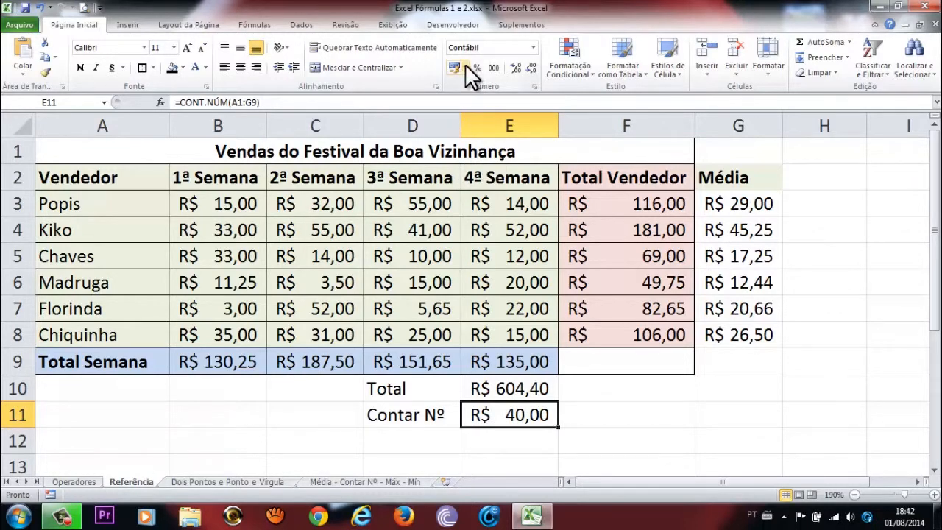
left_click(532, 46)
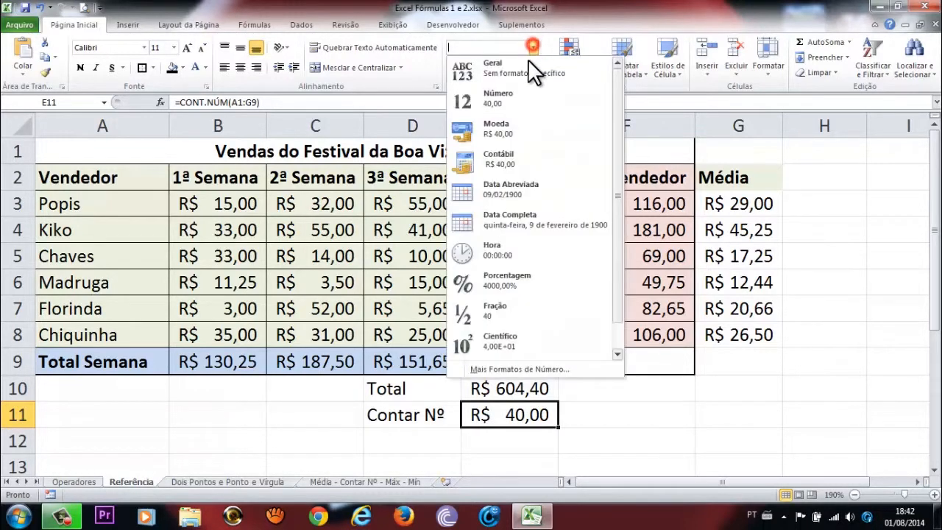
left_click(518, 105)
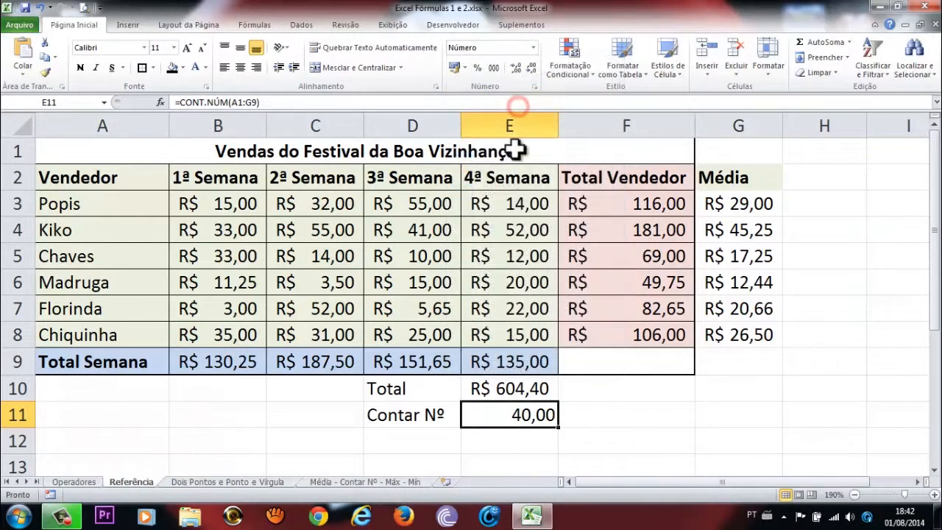
left_click(516, 66)
left_click(532, 68)
left_click(532, 68)
left_click(532, 68)
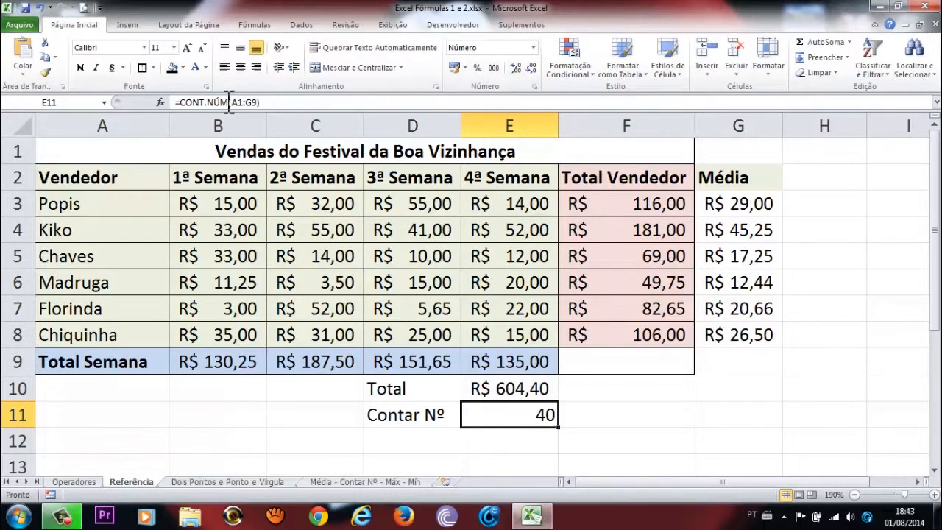
Step: Check the table's numeric cells starting from B3 against the count formula in E11
left_click(208, 201)
key("ctrl+shift+Right")
key("ctrl+shift+Down")
left_click(214, 206)
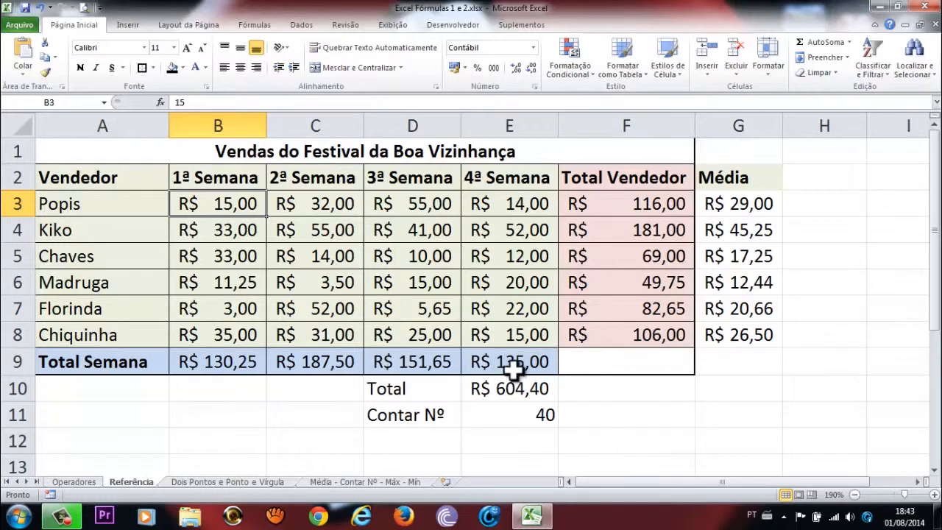
left_click(515, 416)
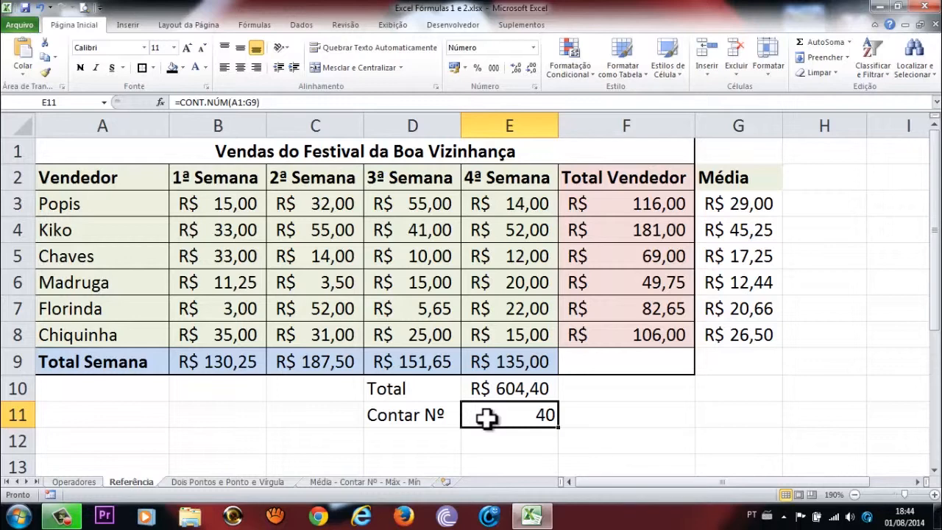
Step: Consult the Máximo description on the Média - Contar Nº - Máx - Mín sheet and return to the Referência sheet
left_click(417, 442)
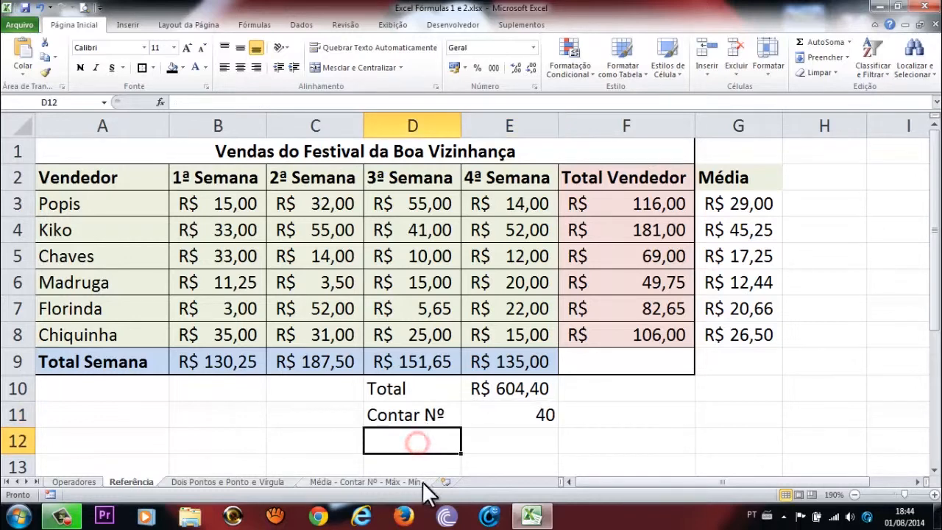
left_click(393, 480)
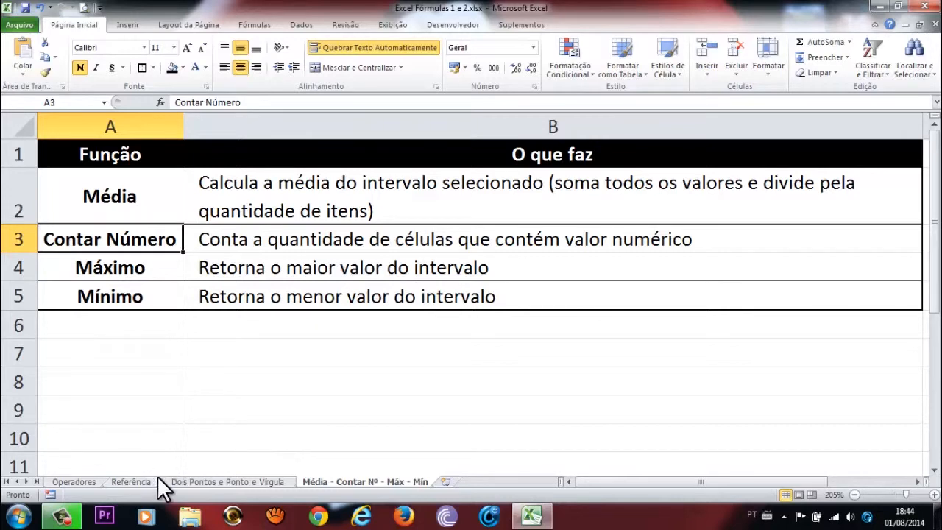
left_click(130, 471)
left_click(130, 481)
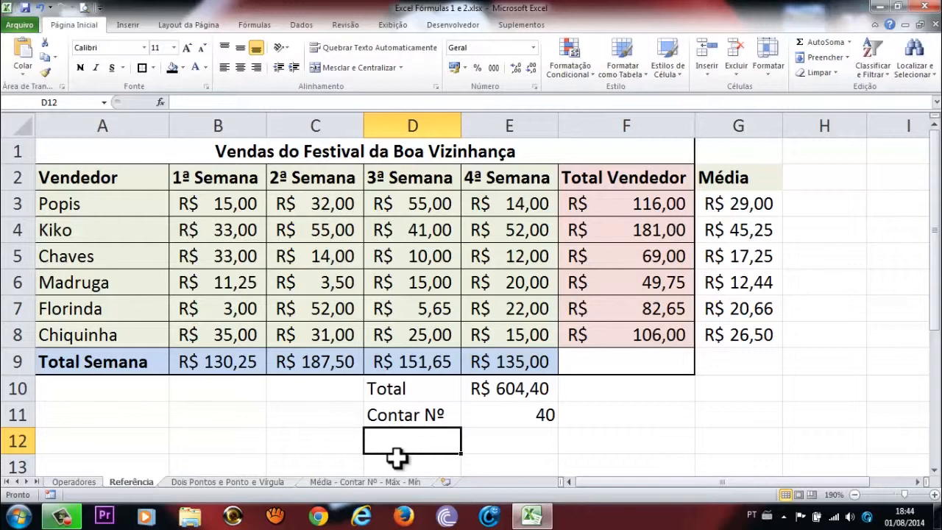
Step: Label cell D12, below Contar Nº, as Máximo
type("M")
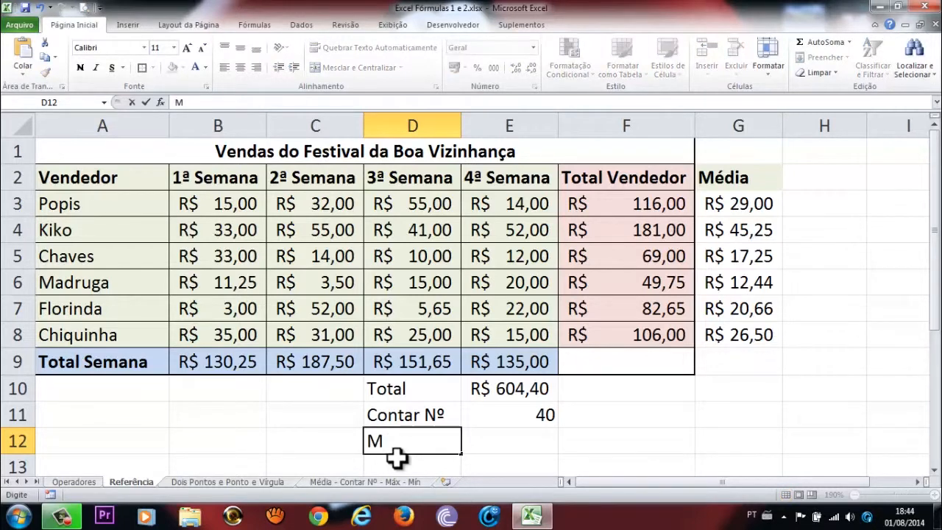
type("áximo")
key("Tab")
Step: Find the highest value in the sales table in E12 with =MÁXIMO(B3:G9)
type("=m")
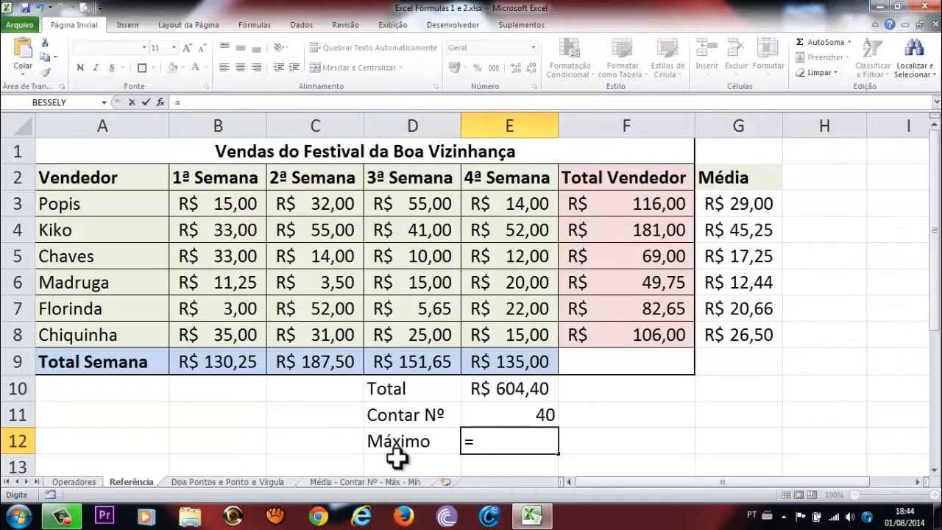
type("á")
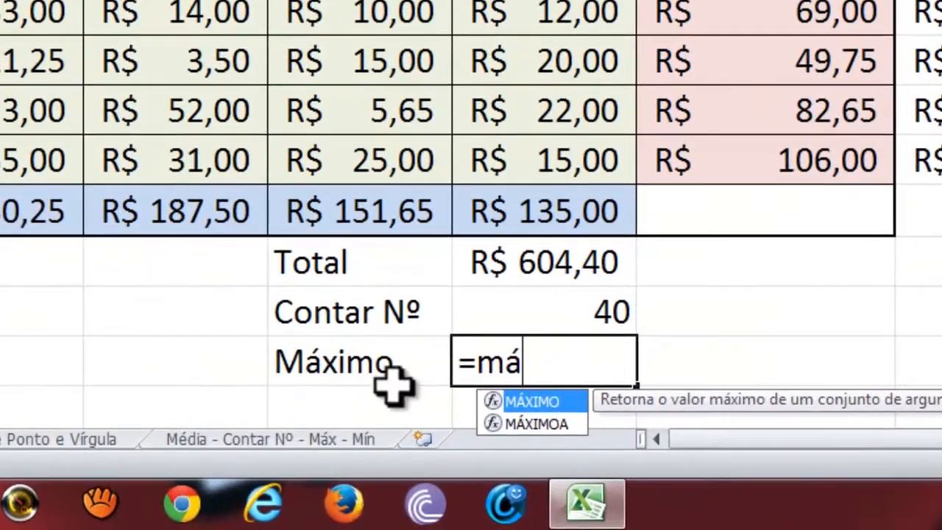
left_click(535, 401)
left_click(534, 401)
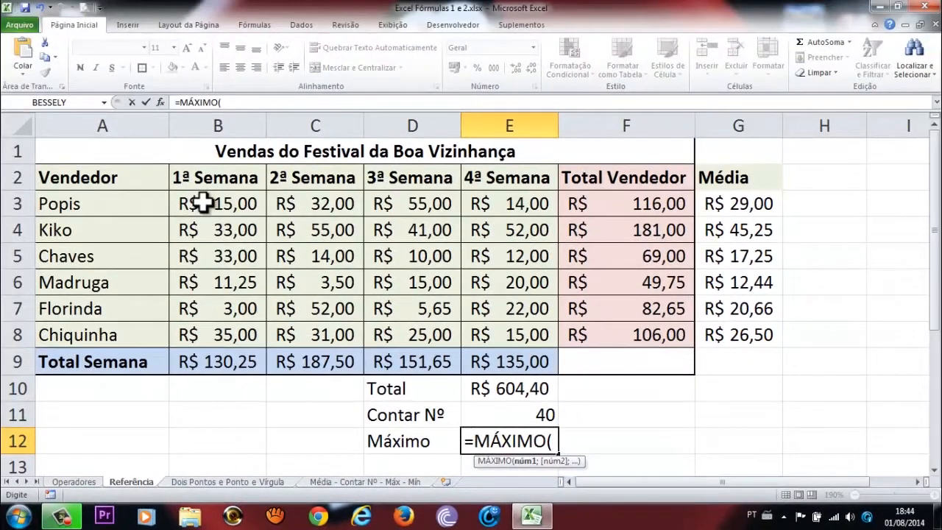
left_click_drag(204, 204, 714, 358)
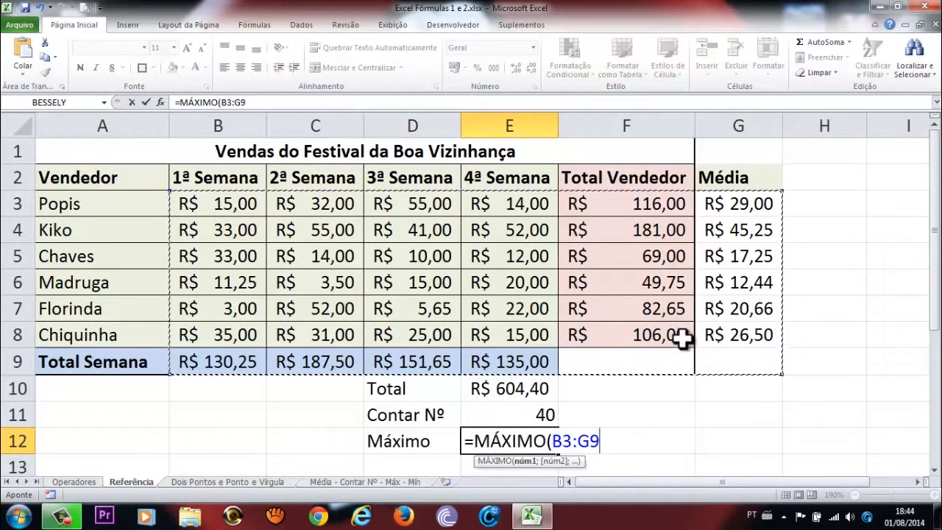
type(")")
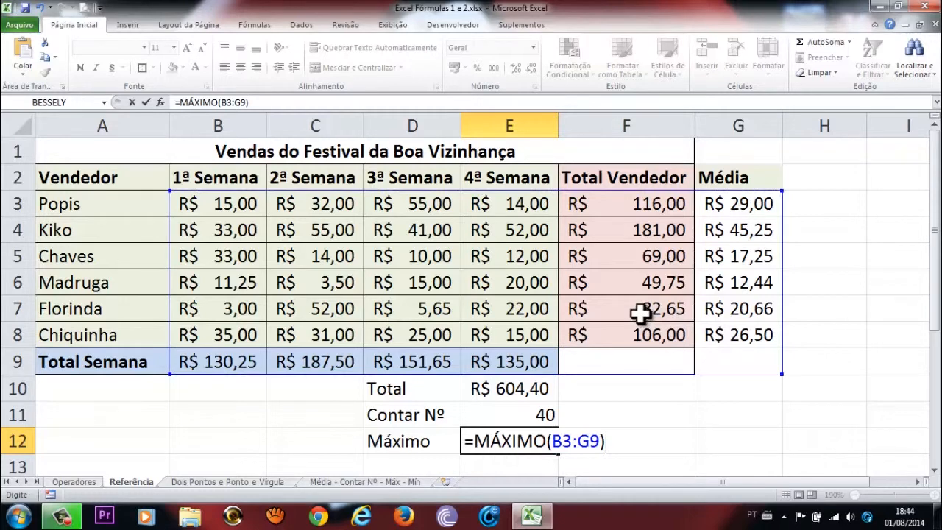
key("Return")
key("Up")
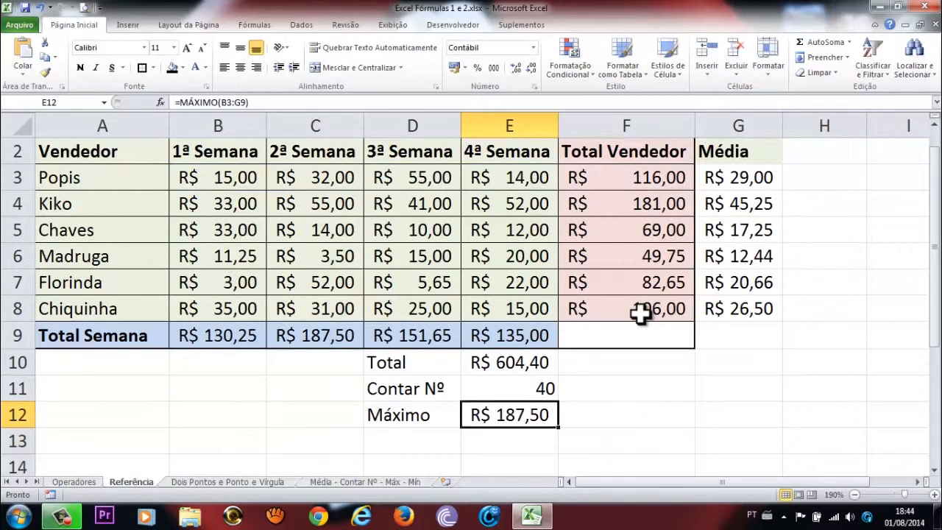
scroll(616, 336, "up", 1)
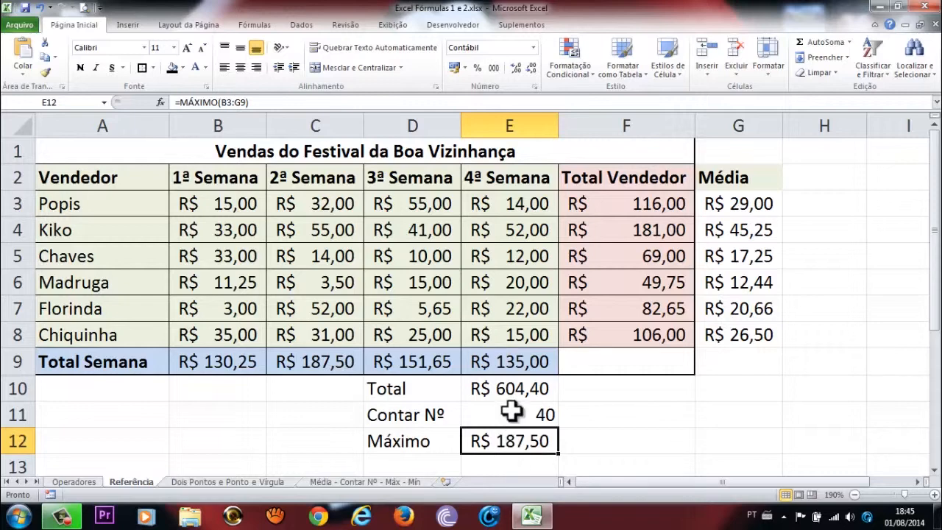
Step: Consult the Mínimo description on the Média - Contar Nº - Máx - Mín sheet and return to the Referência sheet
left_click(423, 464)
left_click(403, 482)
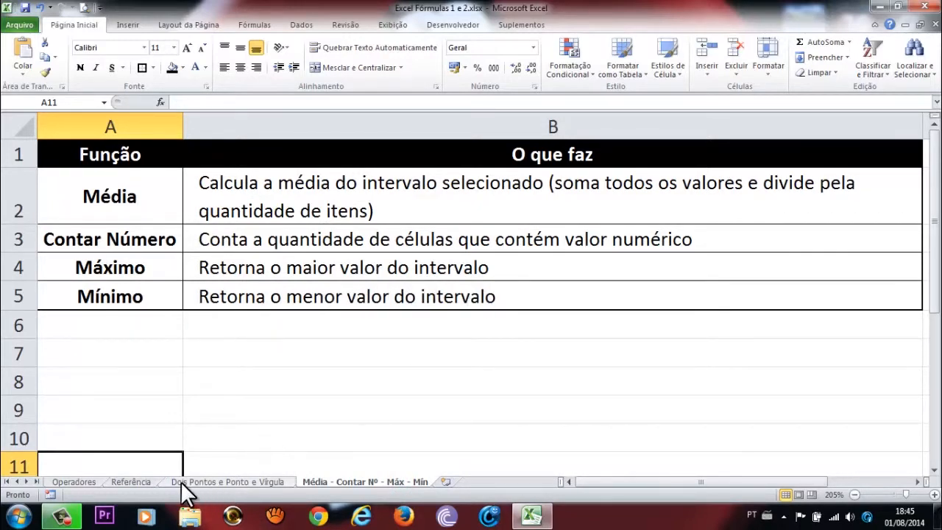
left_click(146, 480)
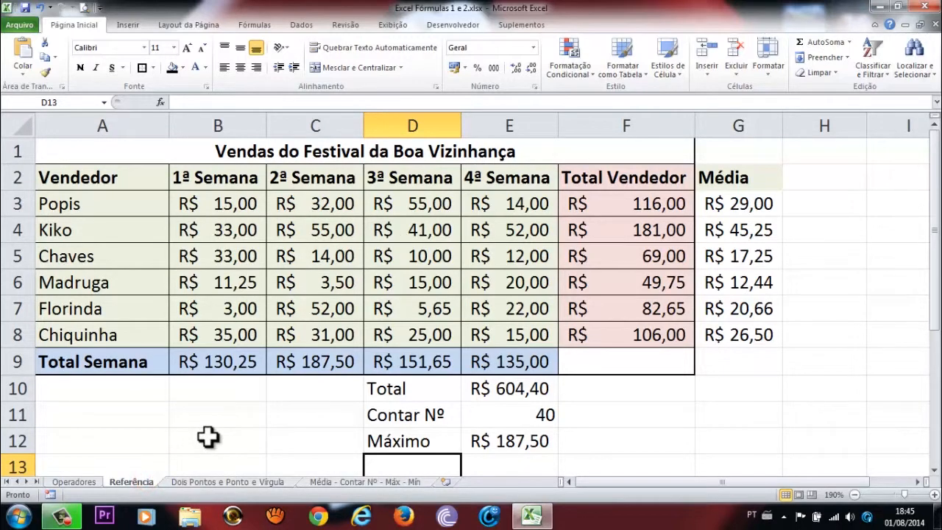
Step: Label cell D13, below Máximo, as Mínimo
scroll(216, 429, "down", 1)
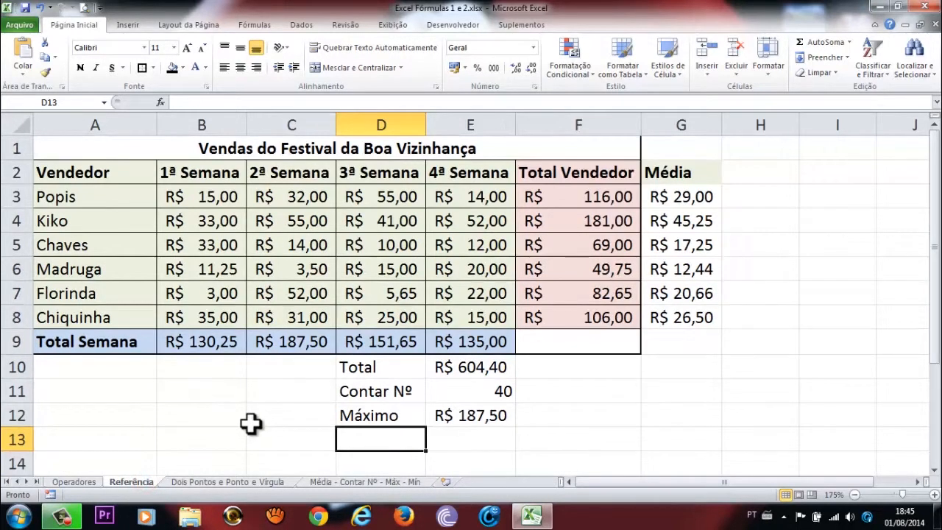
type("M´p")
key("BackSpace")
key("BackSpace")
type("ínimo")
key("Tab")
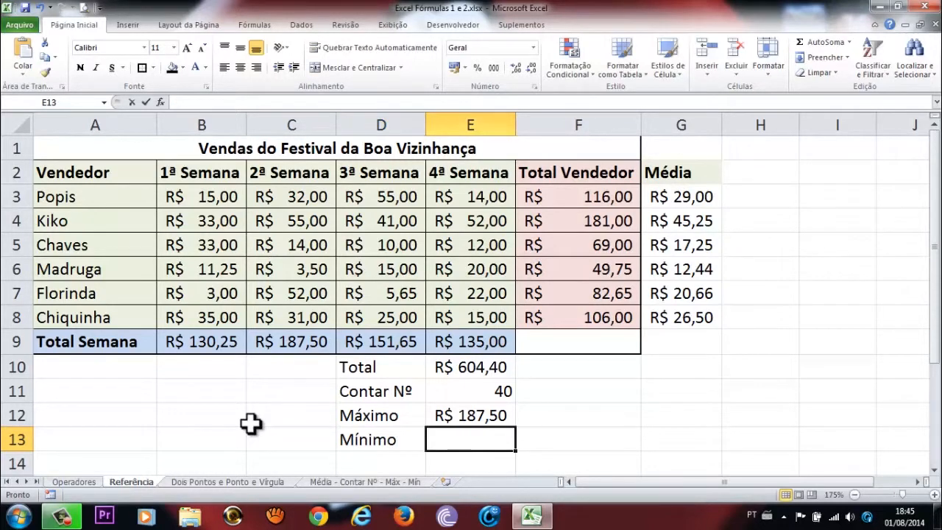
Step: Find the lowest value in the sales table in E13 with =MÍN(B3:G9)
type("=mí")
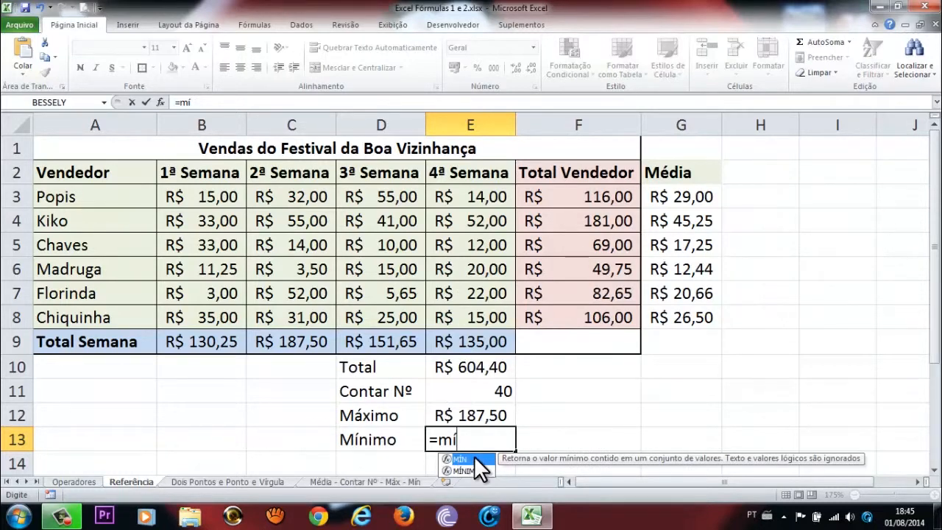
type("n(")
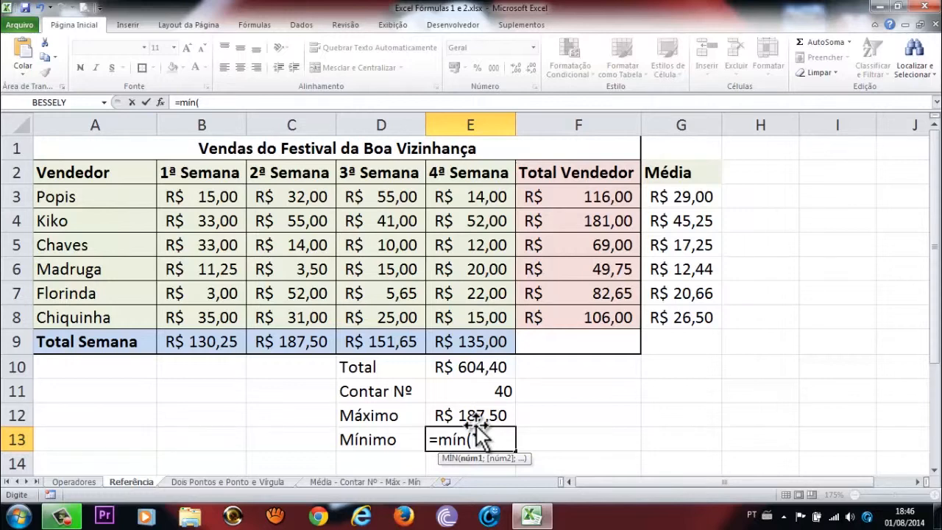
left_click_drag(180, 195, 667, 335)
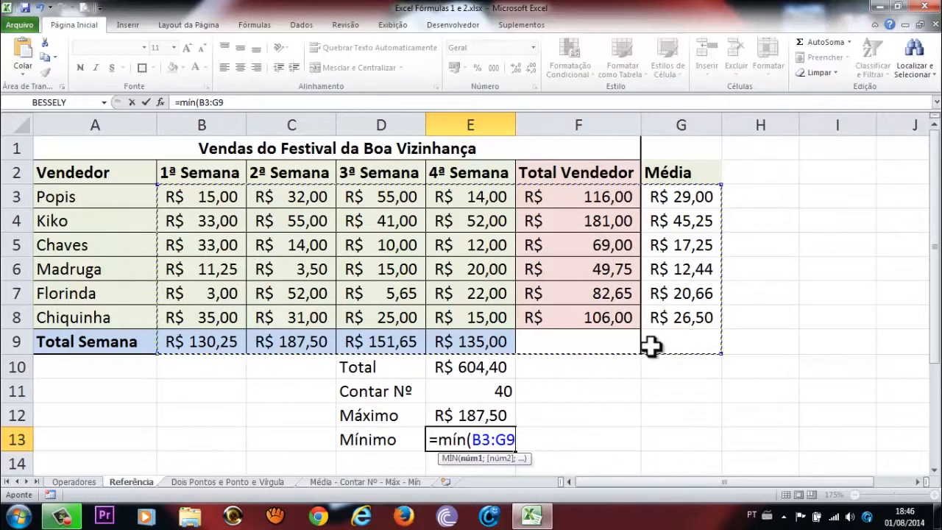
type(")")
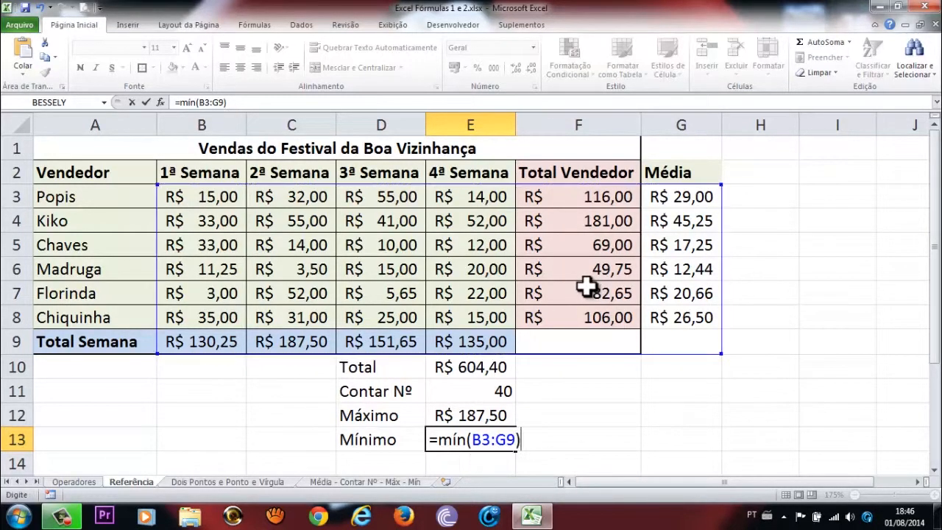
key("Return")
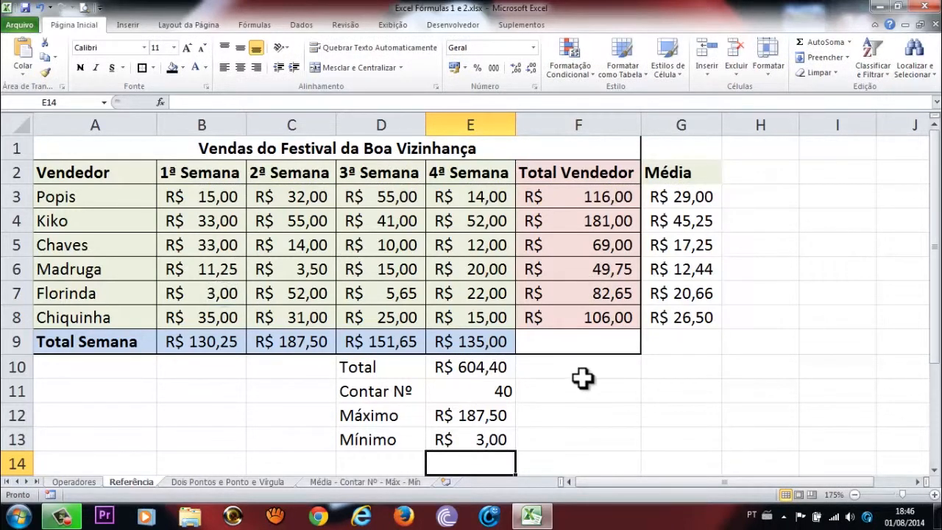
Step: Enter 0 in the empty cell F9 as a test and check the Mínimo formula in E13
left_click(586, 337)
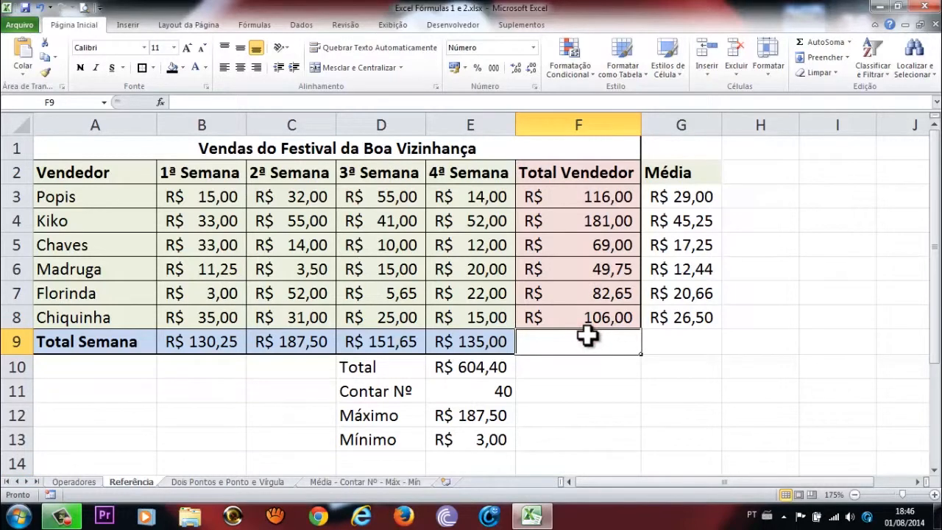
type("0,")
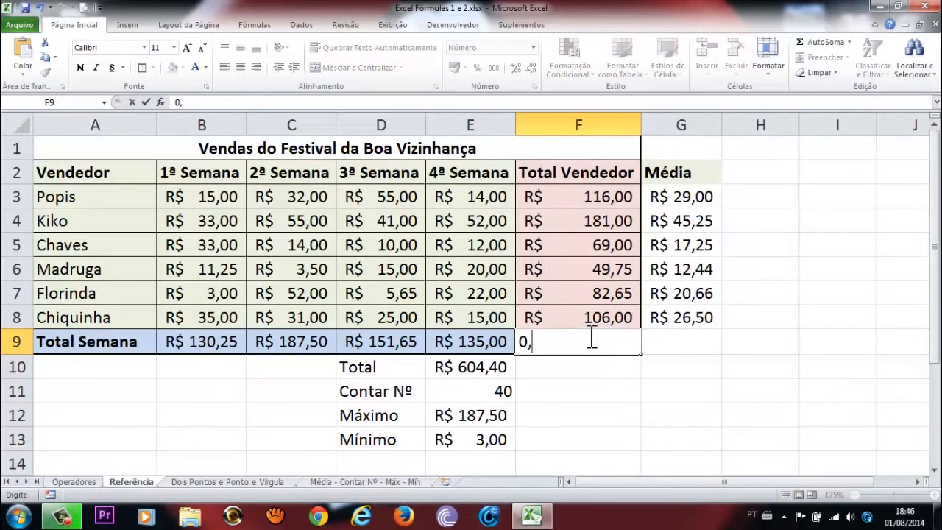
key("Return")
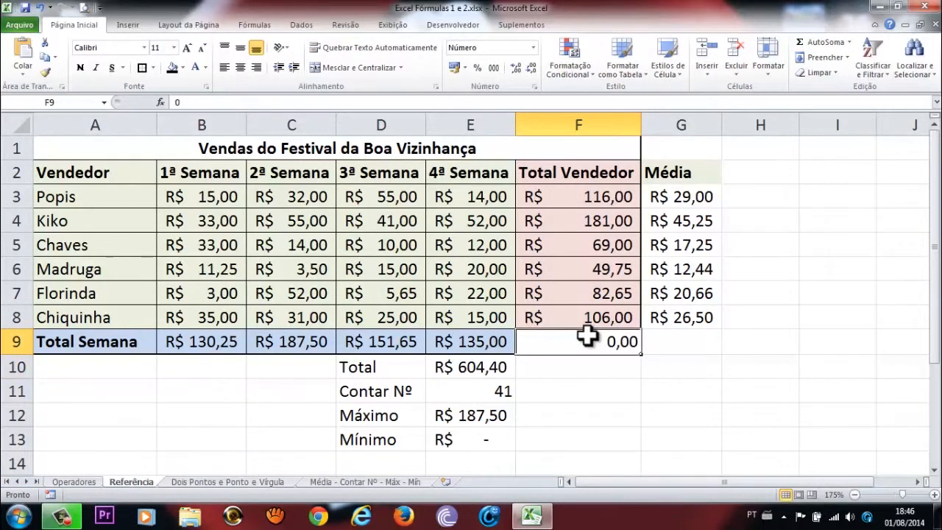
left_click(488, 440)
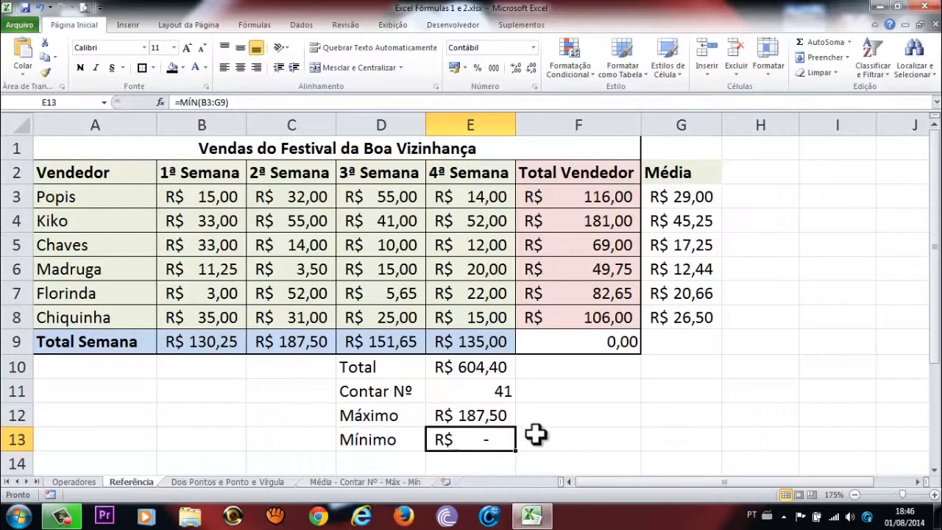
Step: Clear the test value from F9
left_click(607, 341)
key("Delete")
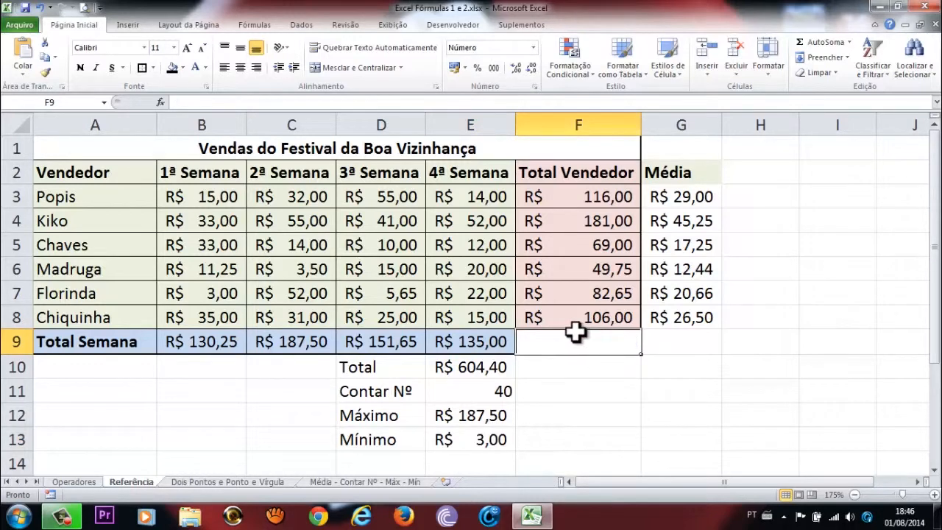
key("Return")
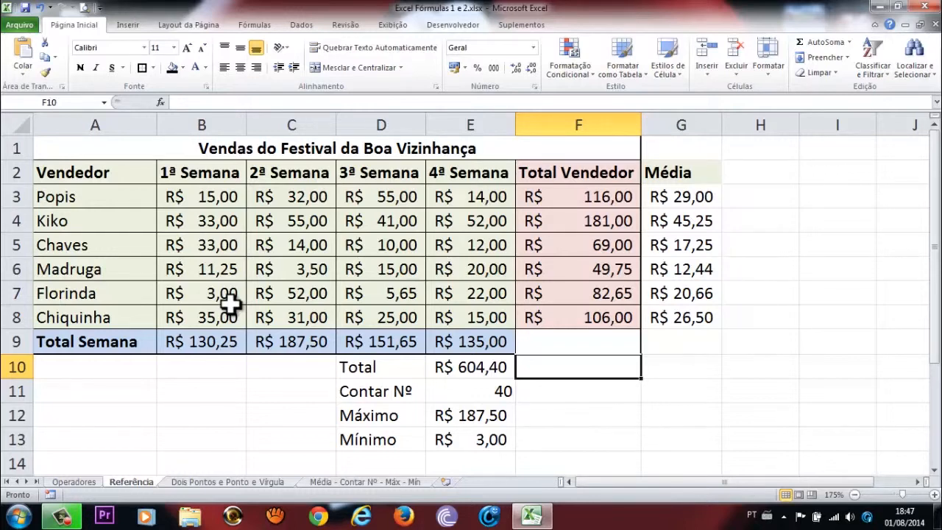
Step: Minimize all open windows to show the desktop
key("super+d")
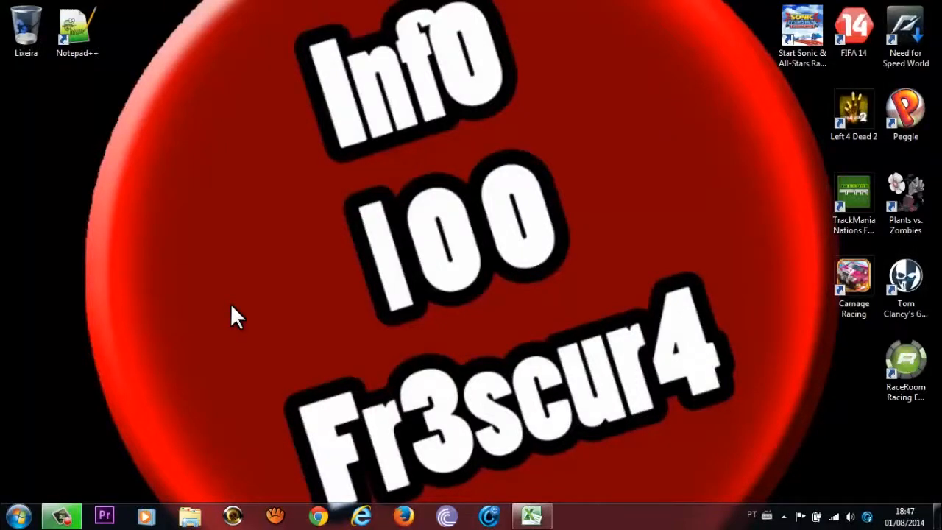